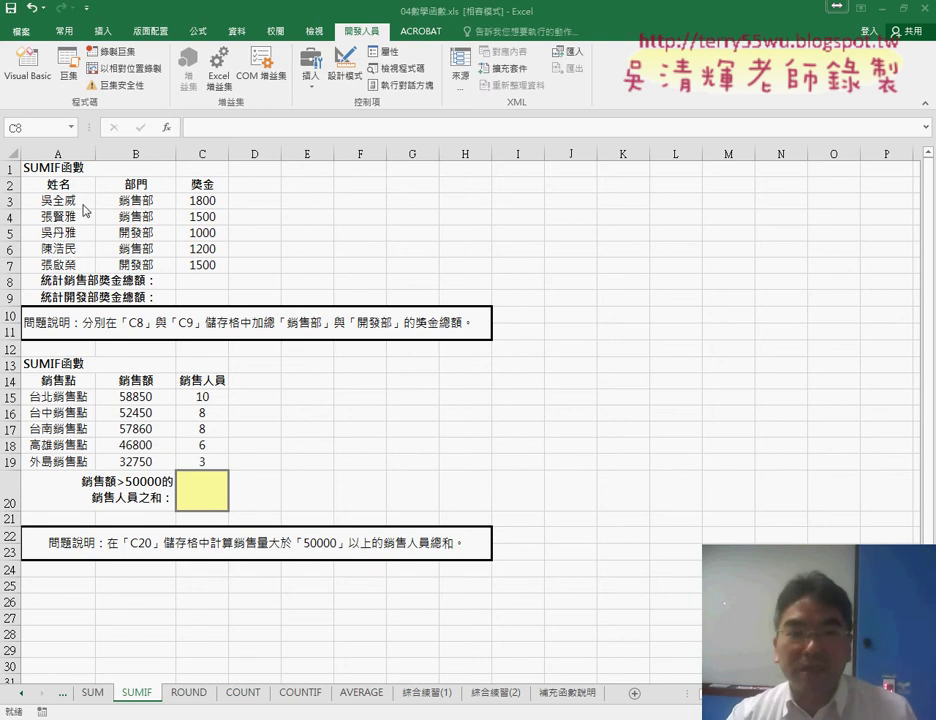
Step: Copy the text 銷售部 from cell B3's contents in the formula bar
{"action": "key", "text": "ctrl+Home"}
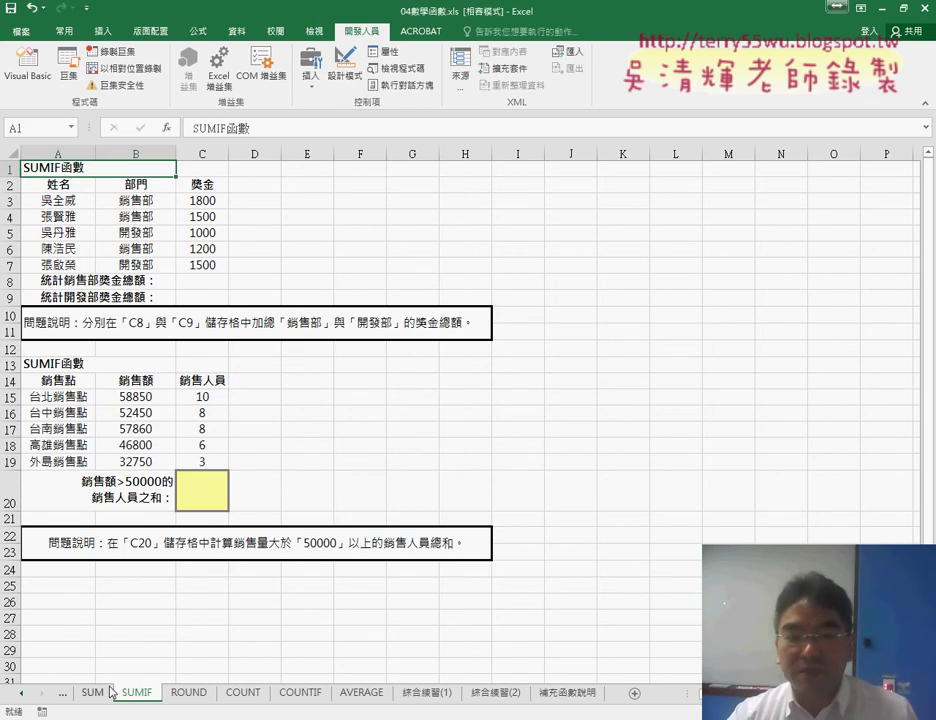
{"action": "left_click", "coordinate": [137, 200]}
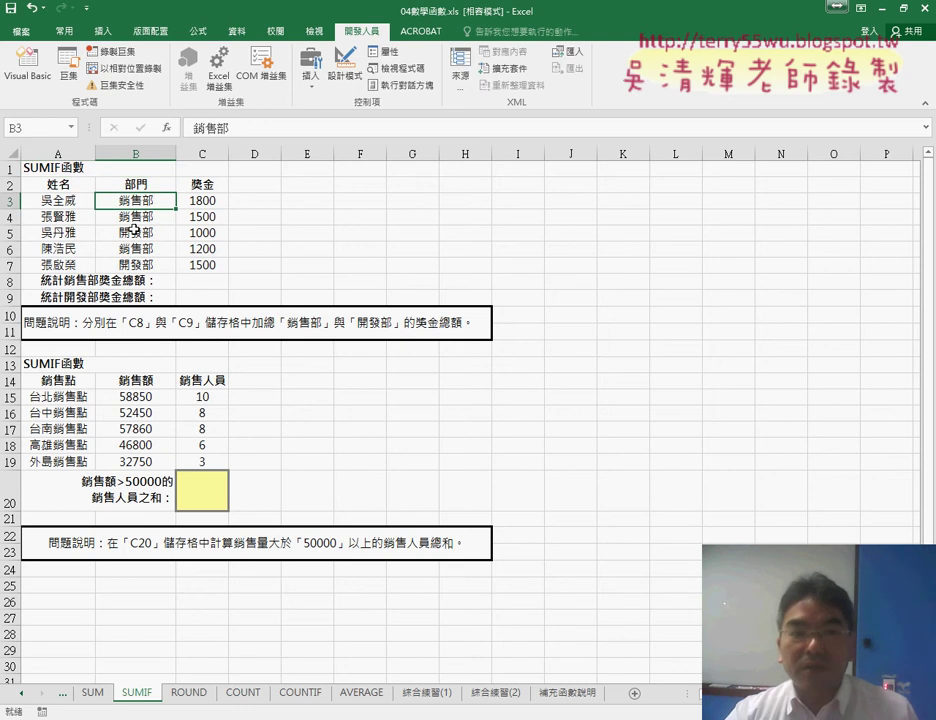
{"action": "left_click", "coordinate": [143, 234]}
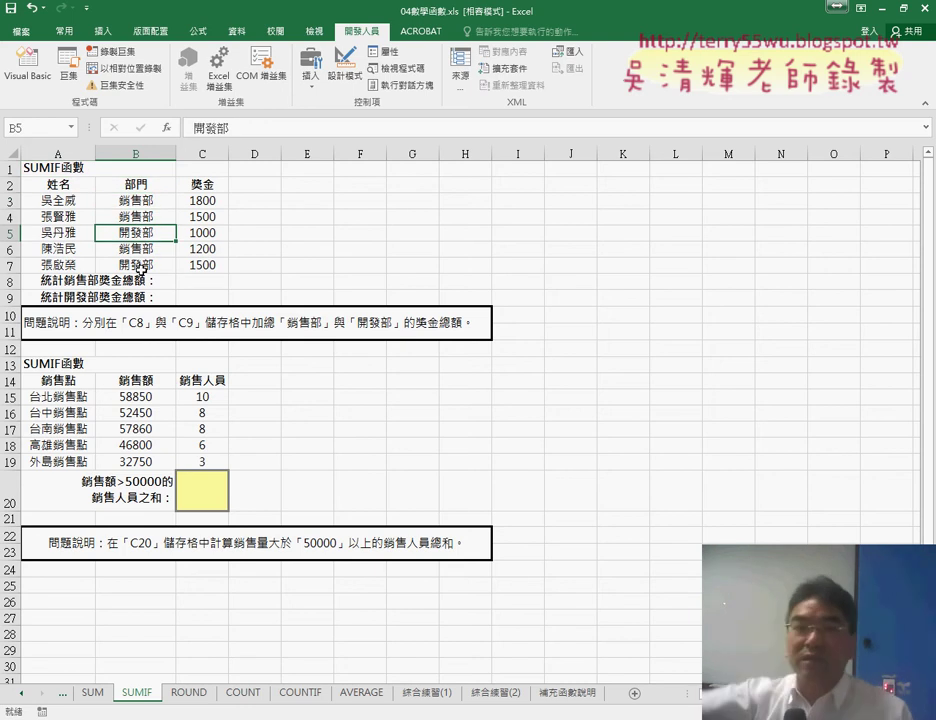
{"action": "left_click", "coordinate": [145, 185]}
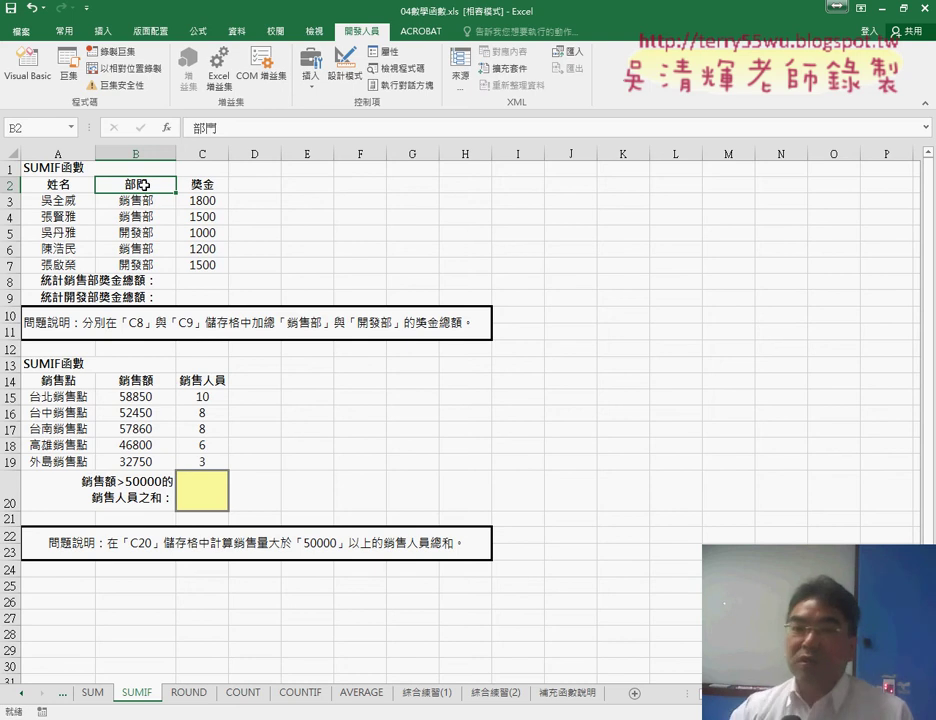
{"action": "left_click", "coordinate": [165, 201]}
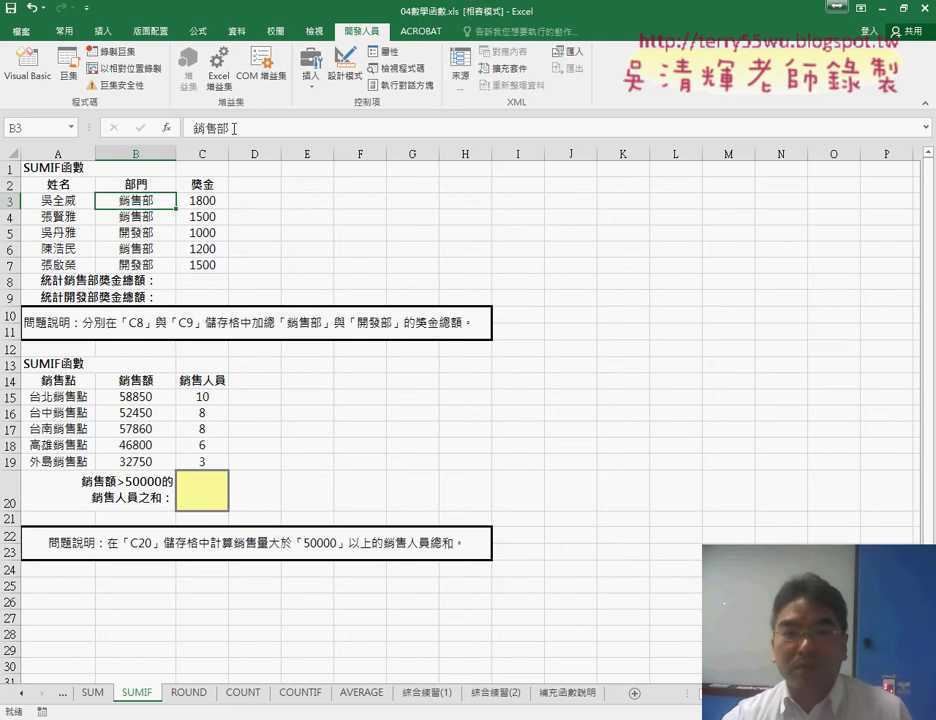
{"action": "left_click_drag", "start_coordinate": [232, 128], "coordinate": [195, 128]}
{"action": "right_click", "coordinate": [210, 128]}
{"action": "left_click", "coordinate": [182, 117]}
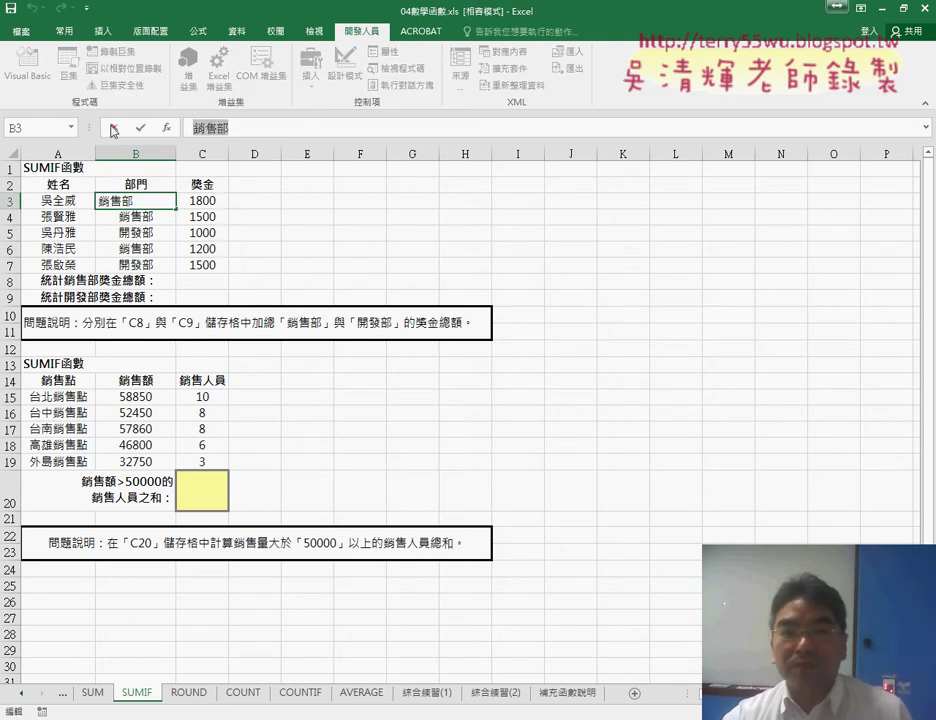
Step: Insert a SUMIF function into C8 from the 數學與三角函數 category
{"action": "left_click", "coordinate": [202, 281]}
{"action": "left_click", "coordinate": [166, 128]}
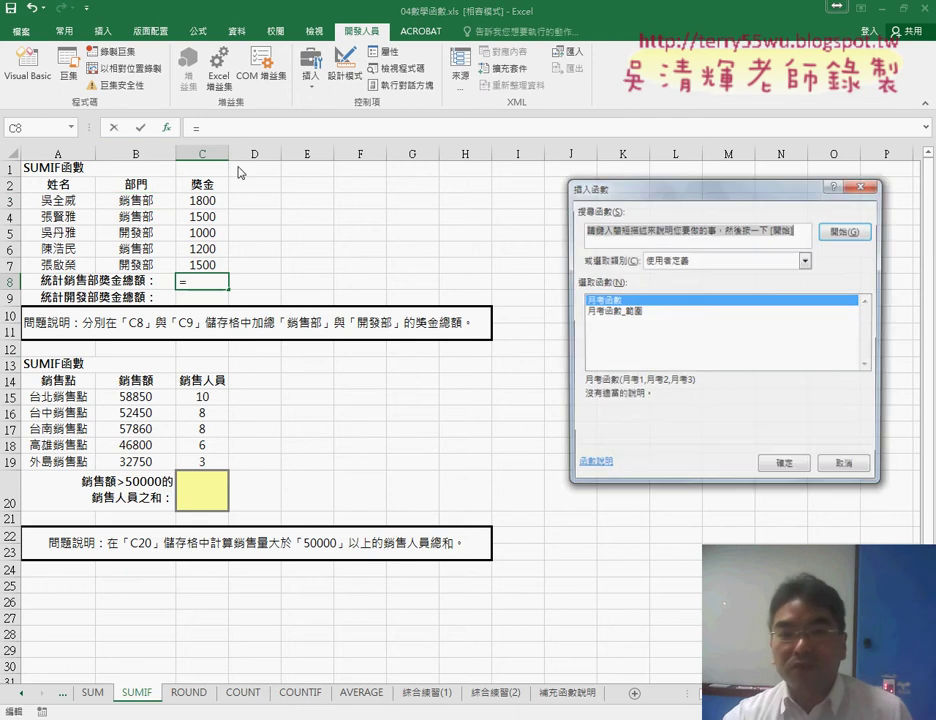
{"action": "left_click", "coordinate": [805, 260]}
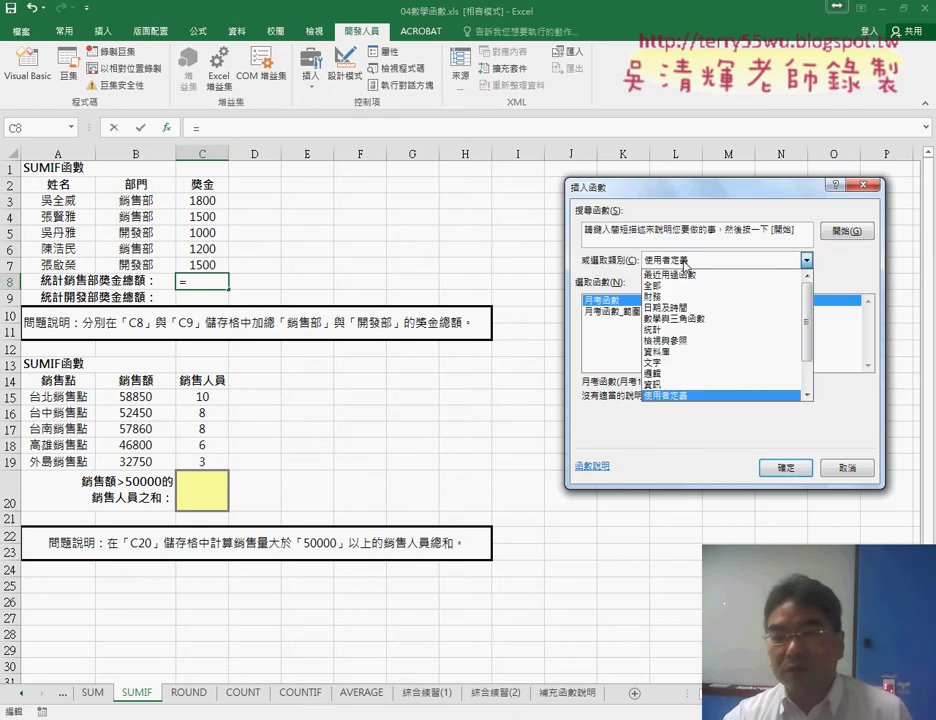
{"action": "left_click", "coordinate": [705, 320]}
{"action": "left_click_drag", "start_coordinate": [867, 302], "coordinate": [872, 352]}
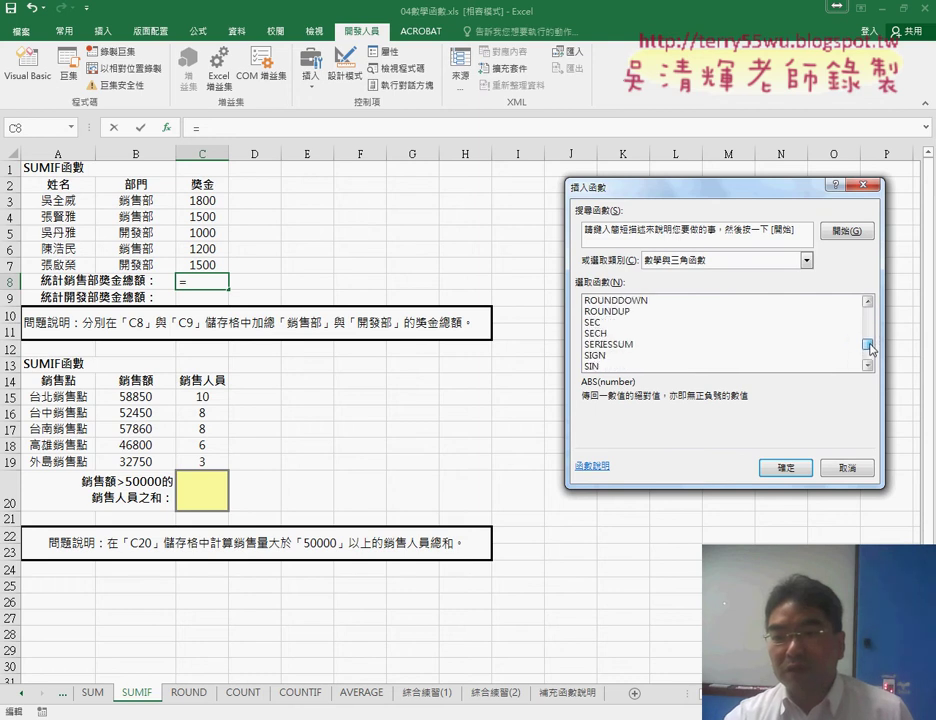
{"action": "left_click", "coordinate": [760, 366]}
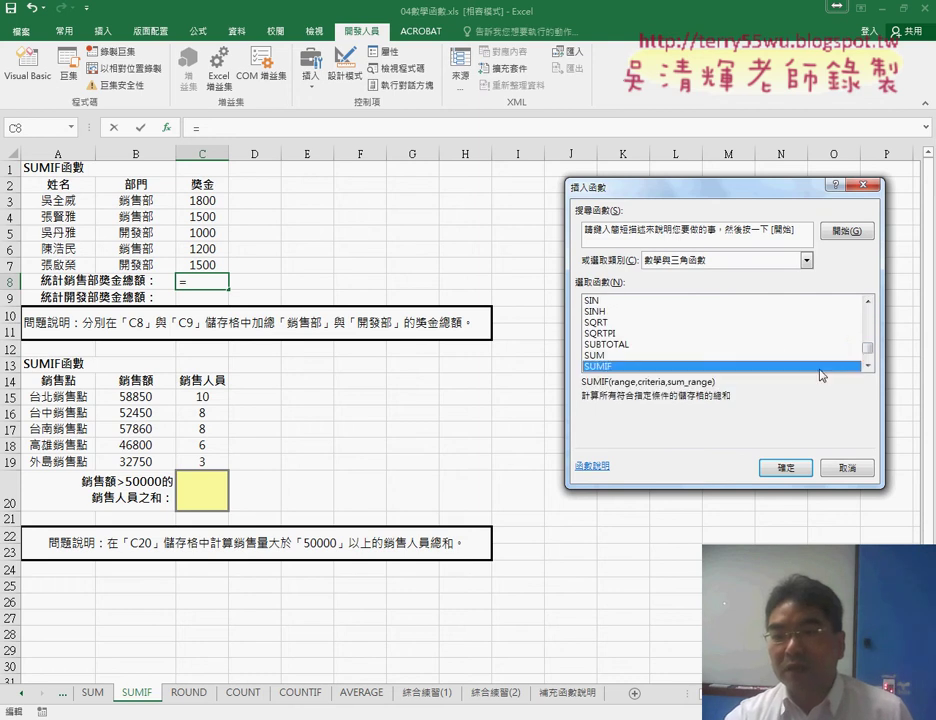
{"action": "left_click", "coordinate": [868, 366]}
{"action": "left_click", "coordinate": [868, 366]}
{"action": "left_click", "coordinate": [868, 366]}
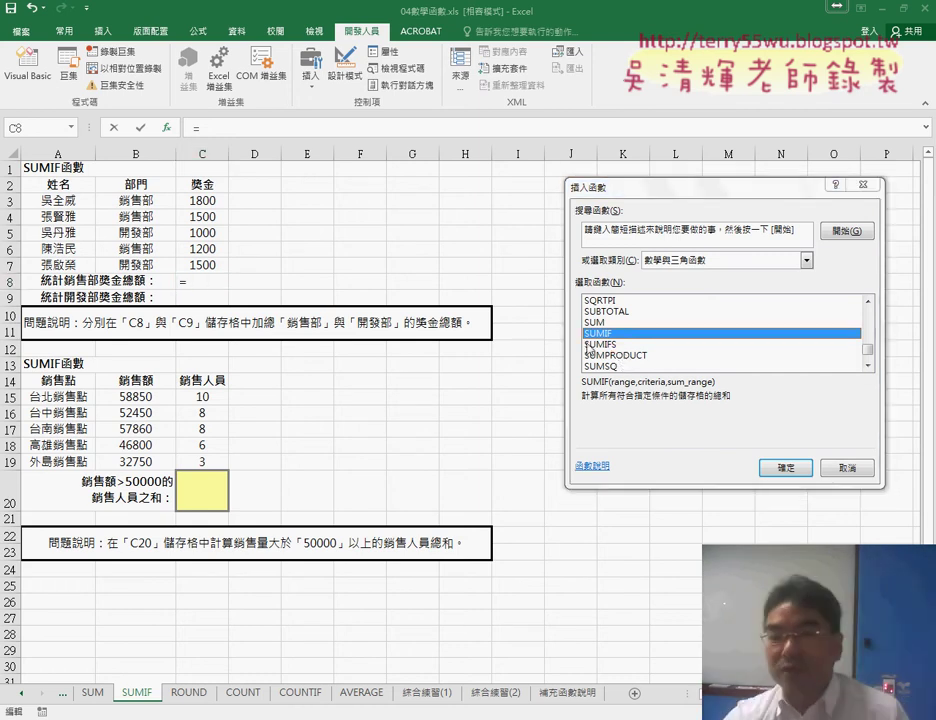
{"action": "left_click", "coordinate": [784, 470]}
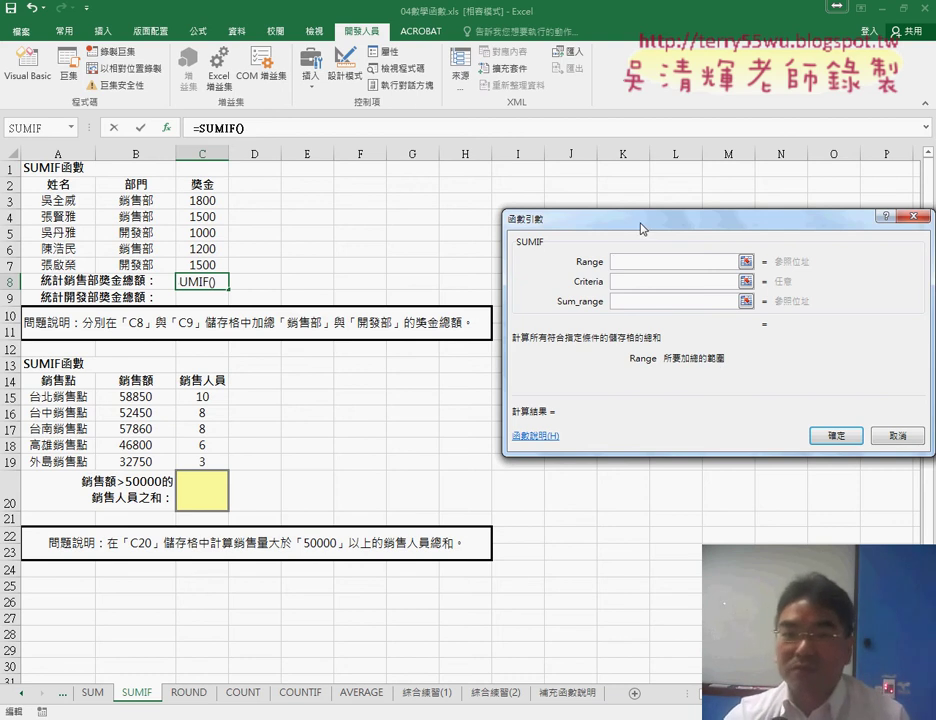
Step: Set the SUMIF Range to B3:B7 and paste 銷售部 as the Criteria
{"action": "left_click_drag", "start_coordinate": [640, 229], "coordinate": [337, 299]}
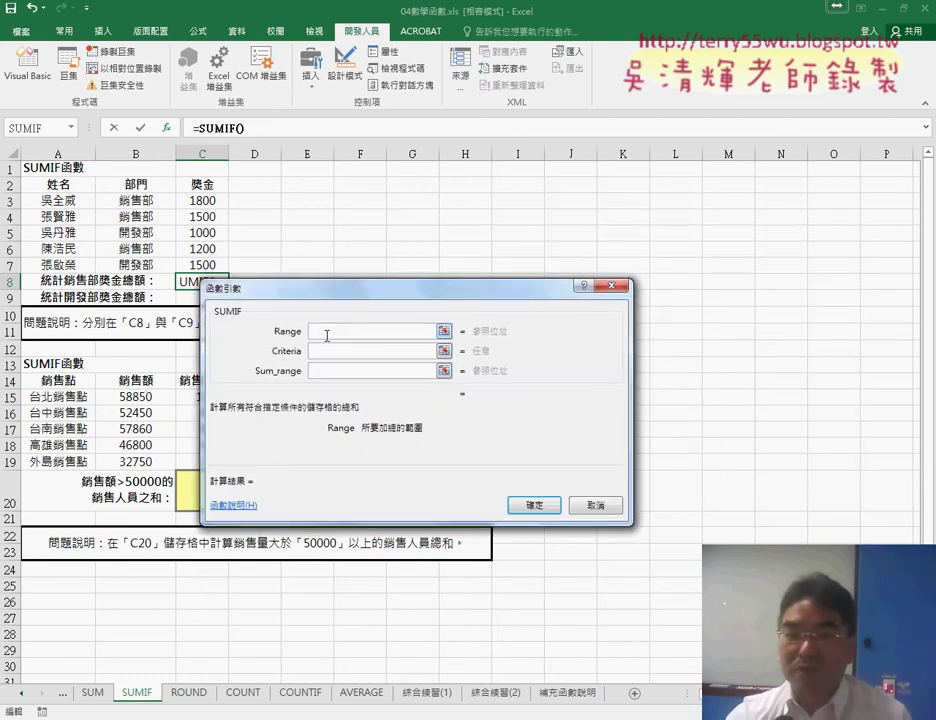
{"action": "right_click", "coordinate": [327, 336]}
{"action": "left_click_drag", "start_coordinate": [136, 200], "coordinate": [136, 265]}
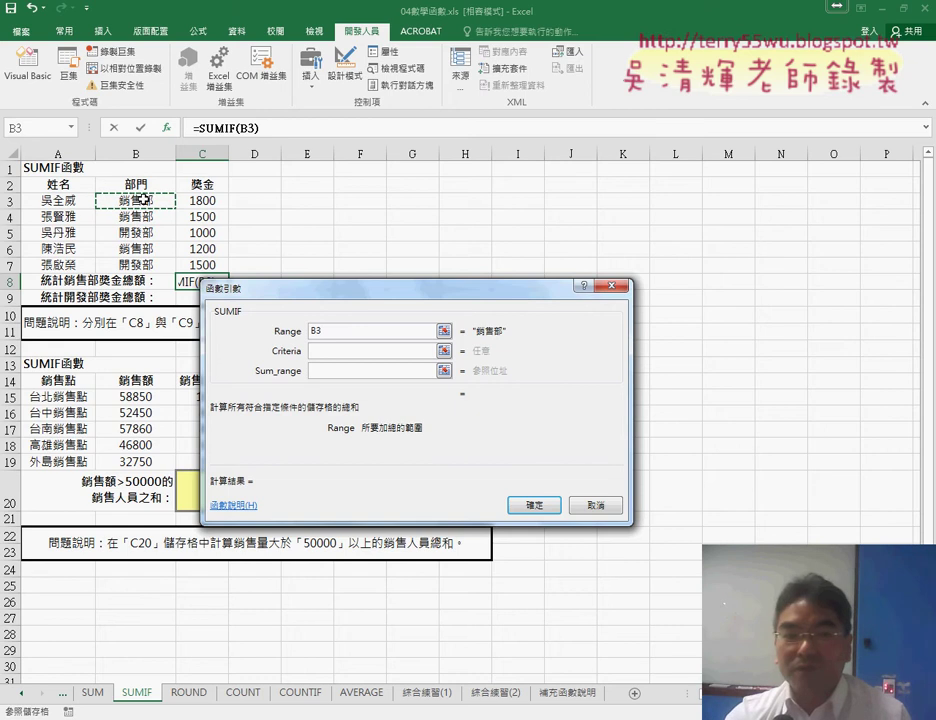
{"action": "left_click", "coordinate": [350, 331]}
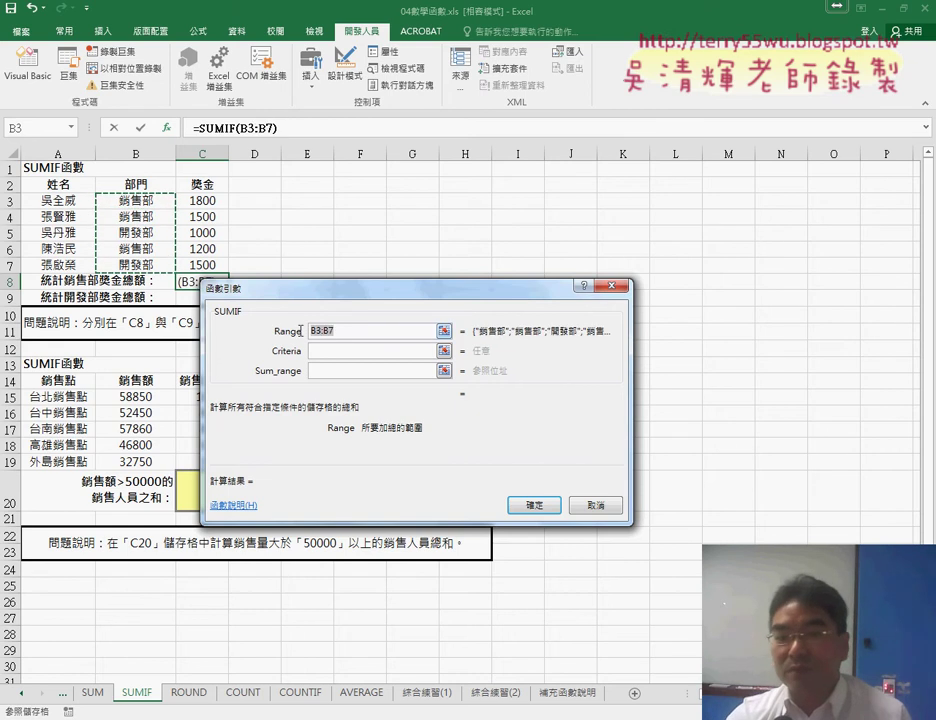
{"action": "left_click", "coordinate": [343, 354]}
{"action": "right_click", "coordinate": [336, 352]}
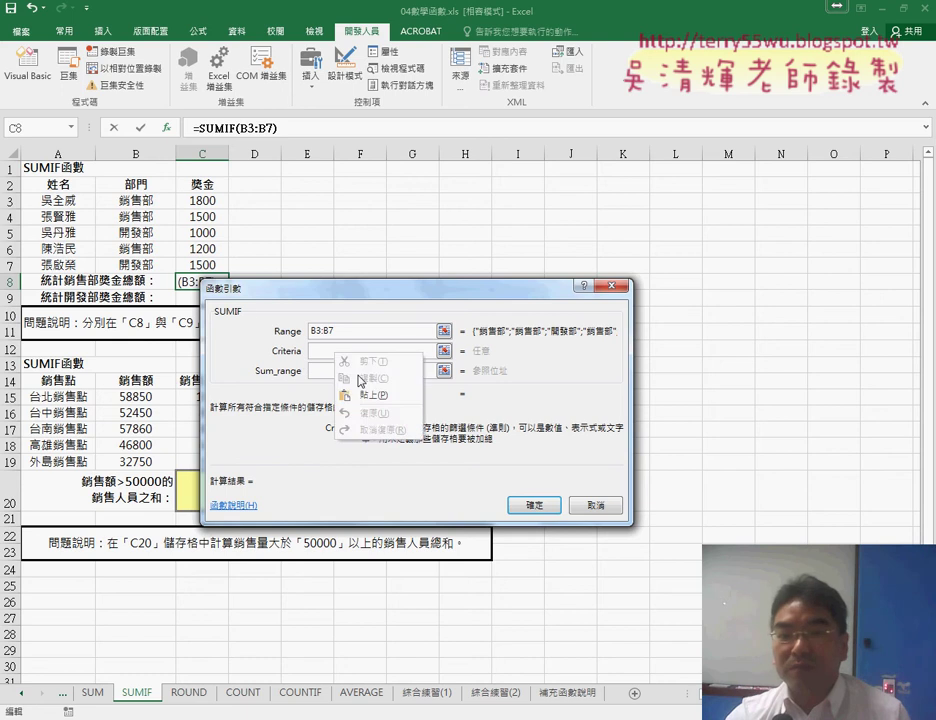
{"action": "left_click", "coordinate": [378, 391]}
Step: Set Sum_range to C3:C7 and confirm, so C8 shows 4500
{"action": "left_click", "coordinate": [351, 371]}
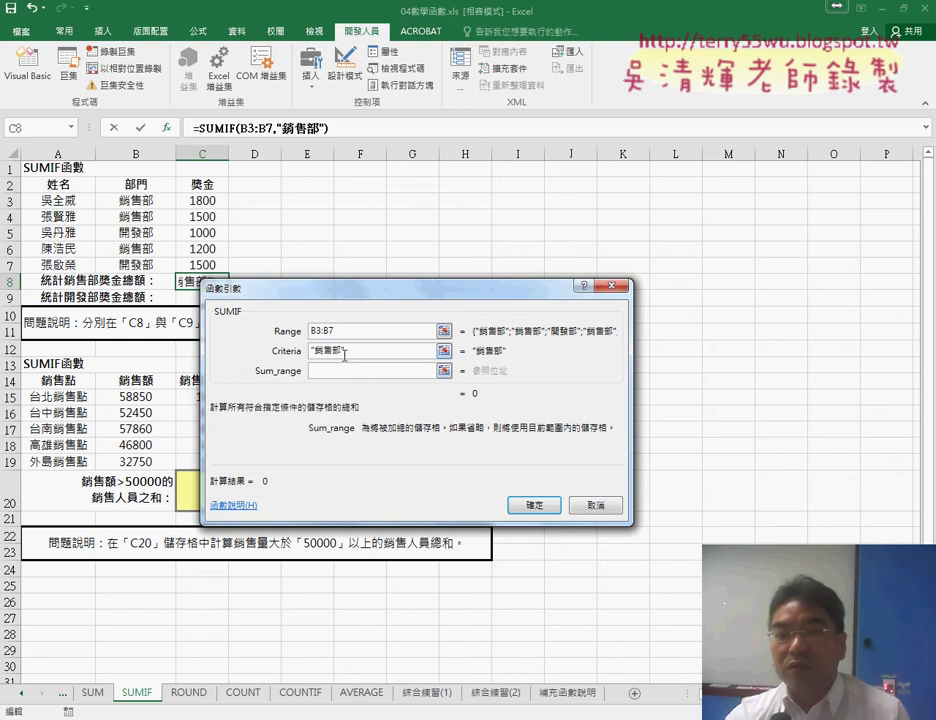
{"action": "left_click", "coordinate": [344, 355]}
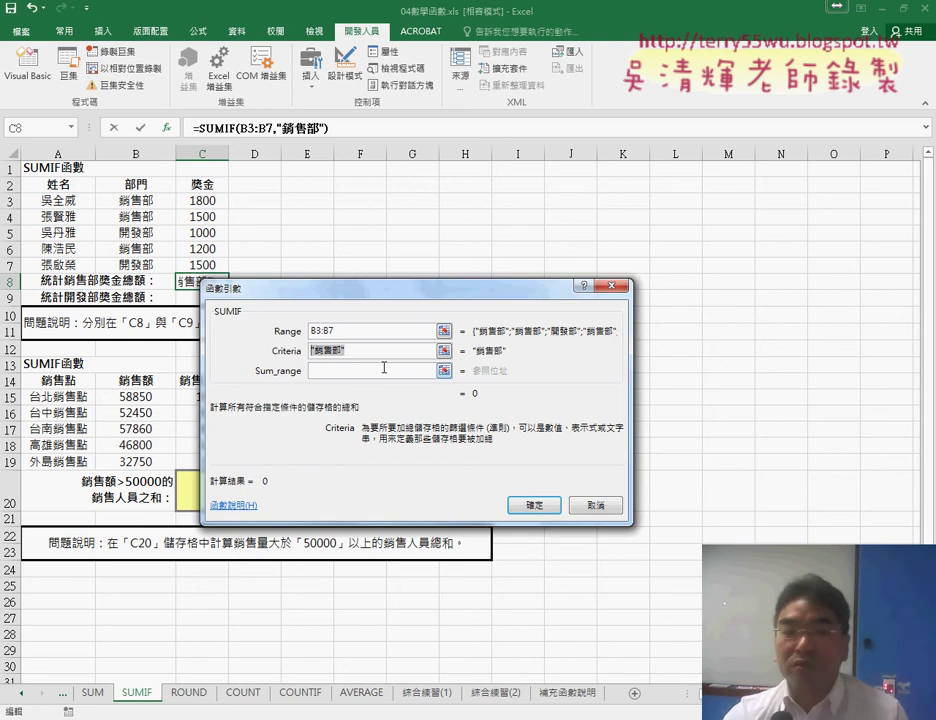
{"action": "left_click", "coordinate": [384, 370]}
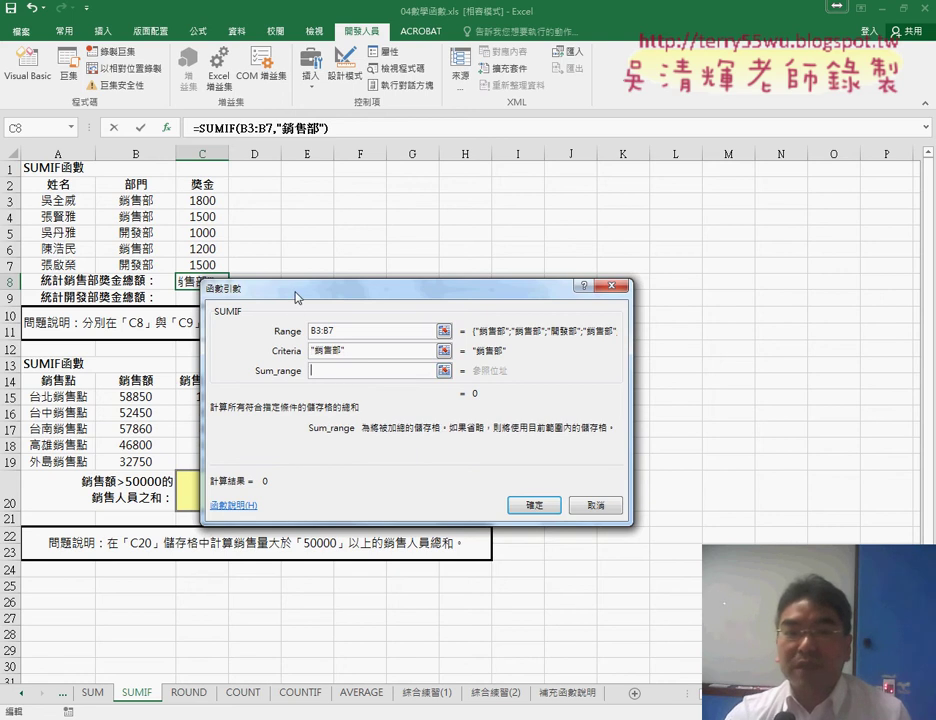
{"action": "left_click_drag", "start_coordinate": [296, 297], "coordinate": [364, 252]}
{"action": "left_click_drag", "start_coordinate": [213, 203], "coordinate": [205, 265]}
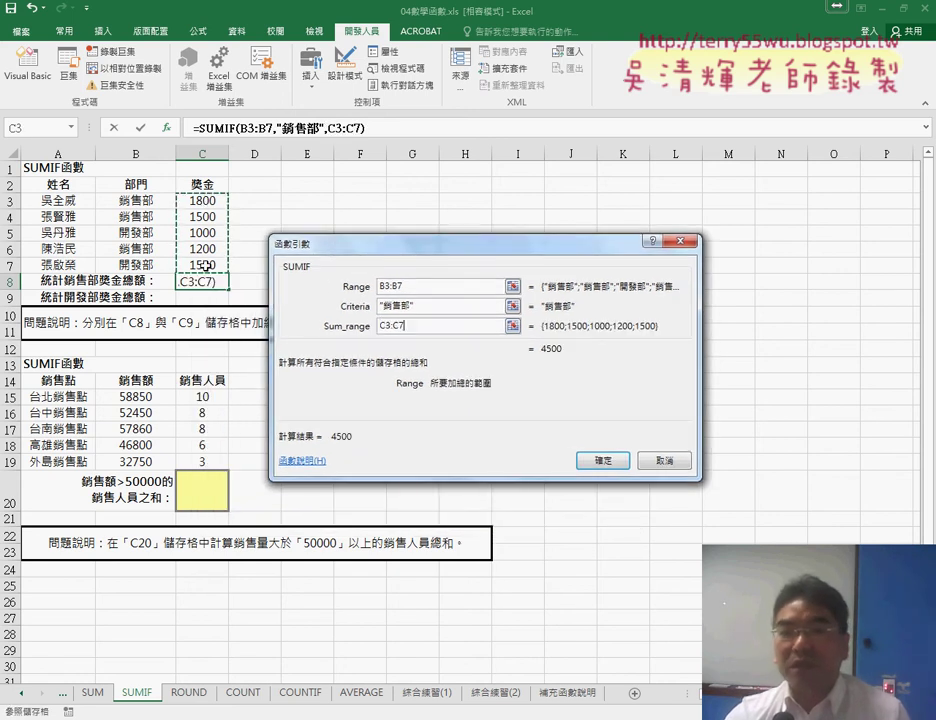
{"action": "left_click", "coordinate": [605, 462]}
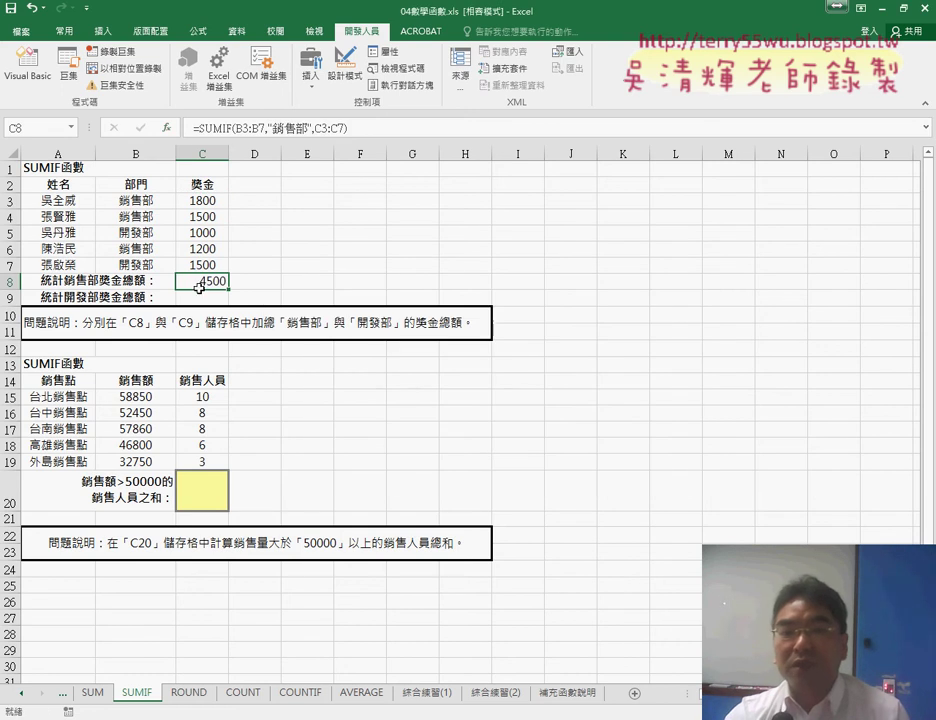
Step: Copy C8's SUMIF formula text and paste it into C9
{"action": "left_click", "coordinate": [362, 129]}
{"action": "right_click", "coordinate": [354, 134]}
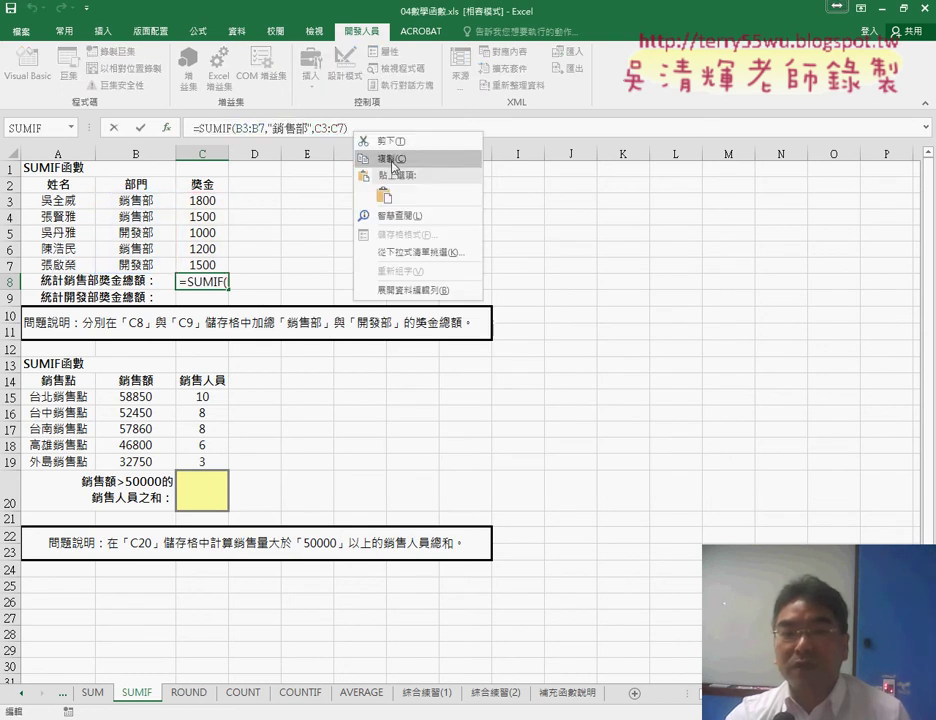
{"action": "left_click", "coordinate": [393, 160]}
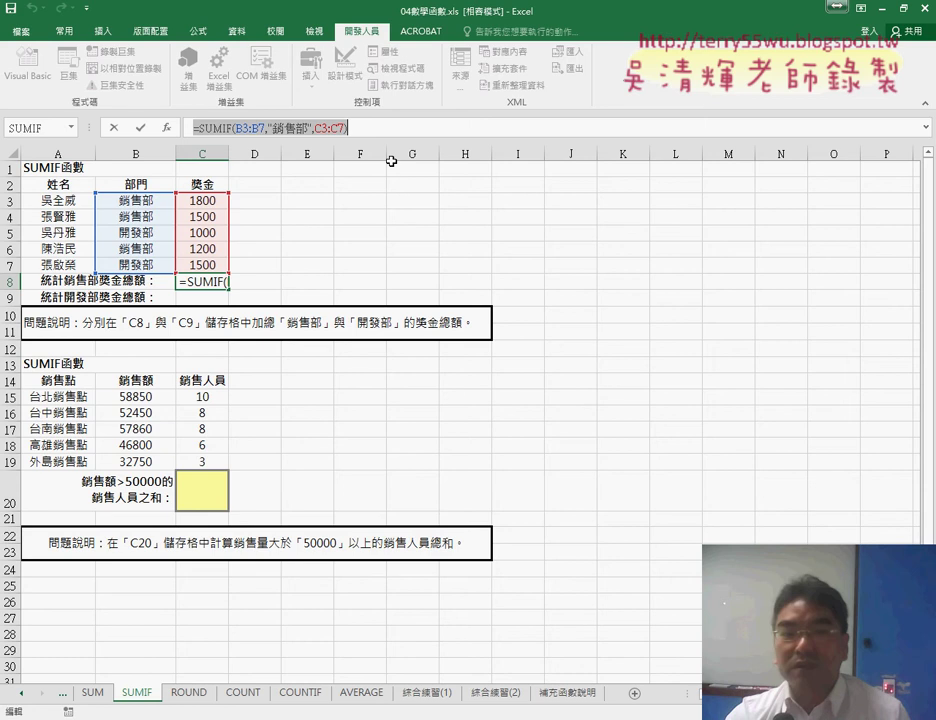
{"action": "left_click", "coordinate": [116, 128]}
{"action": "left_click", "coordinate": [206, 299]}
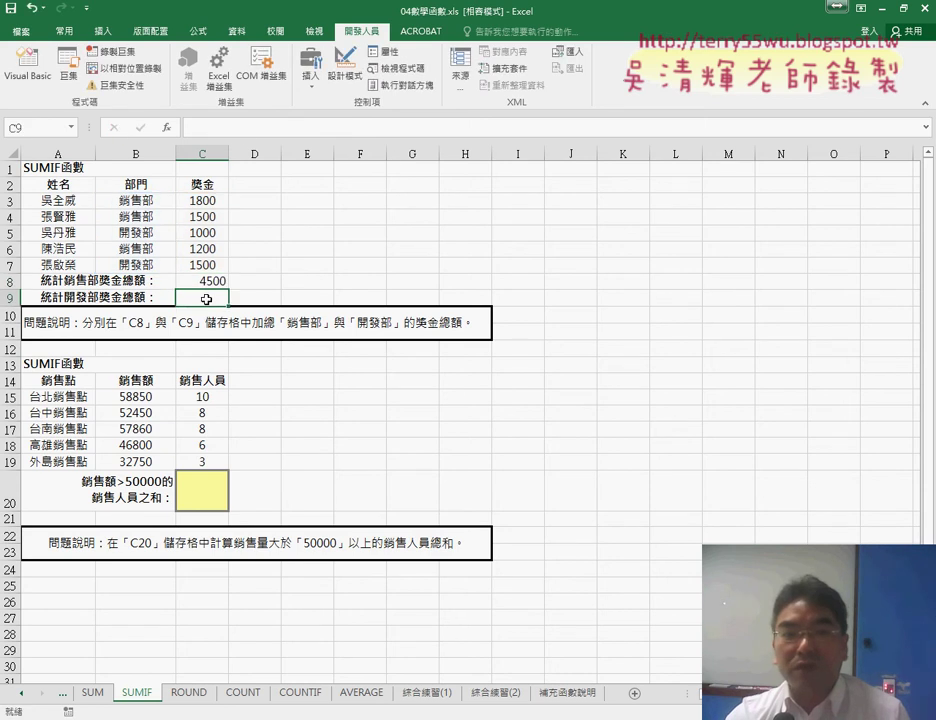
{"action": "right_click", "coordinate": [244, 131]}
{"action": "left_click", "coordinate": [385, 203]}
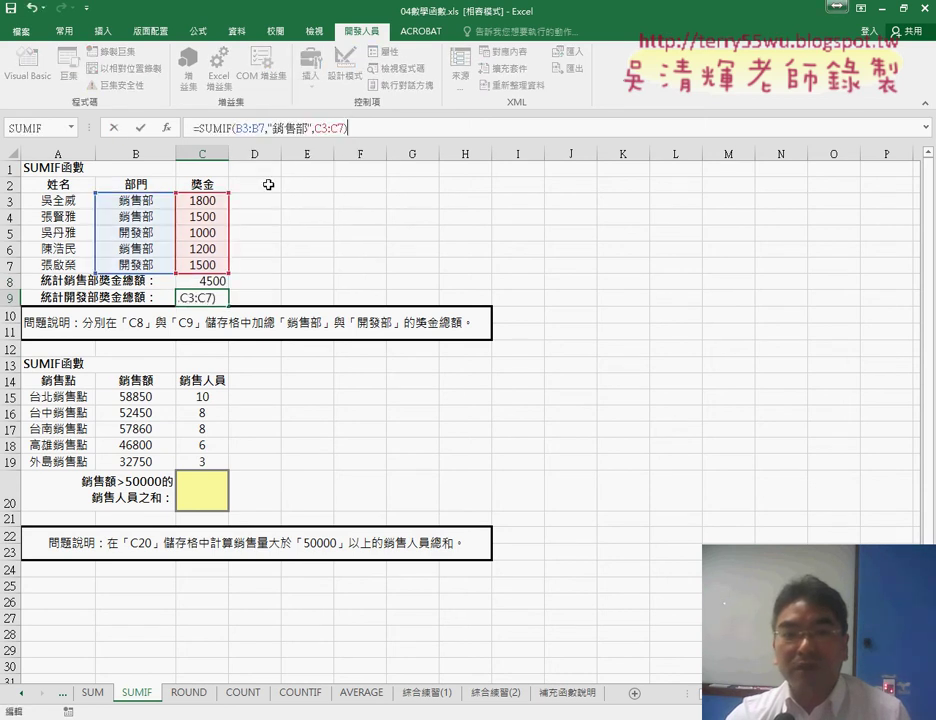
Step: Change C9's criterion from 銷售部 to 開發部, giving 2500
{"action": "double_click", "coordinate": [250, 127]}
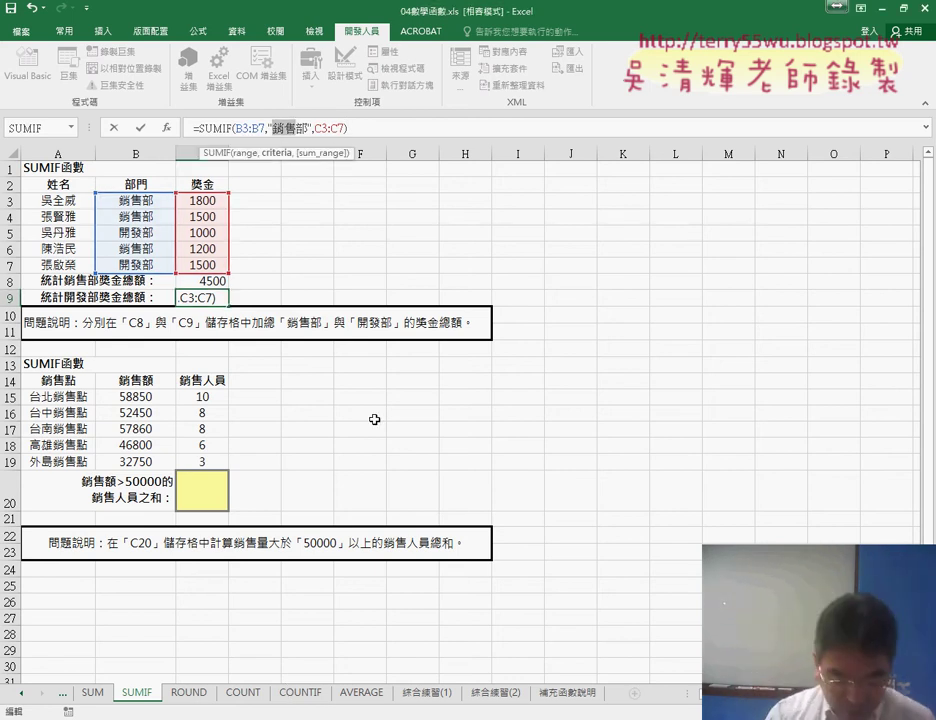
{"action": "type", "text": "開部"}
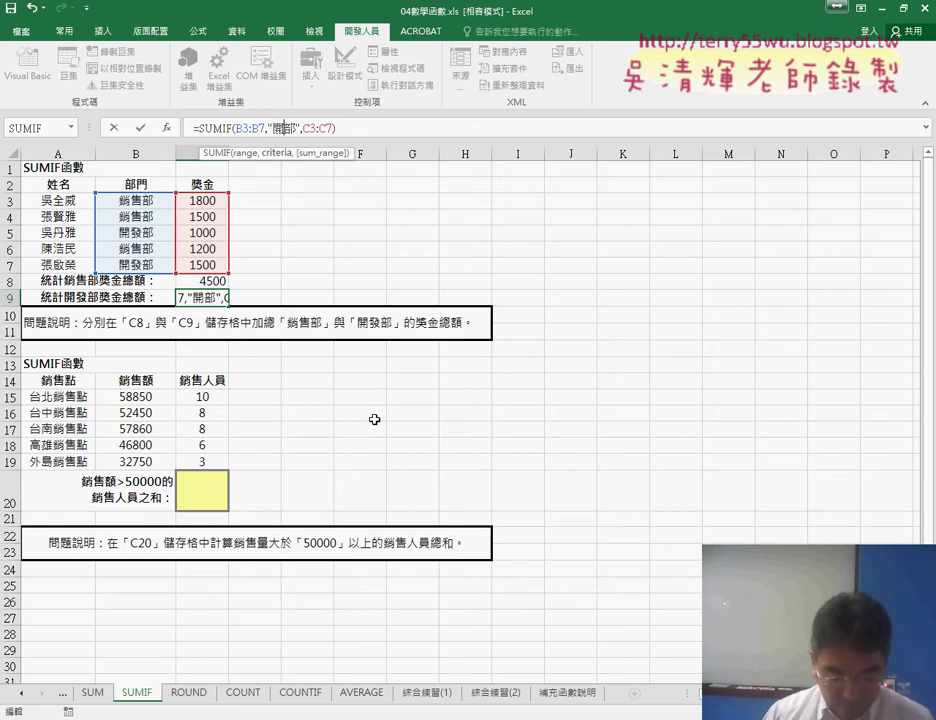
{"action": "type", "text": "發"}
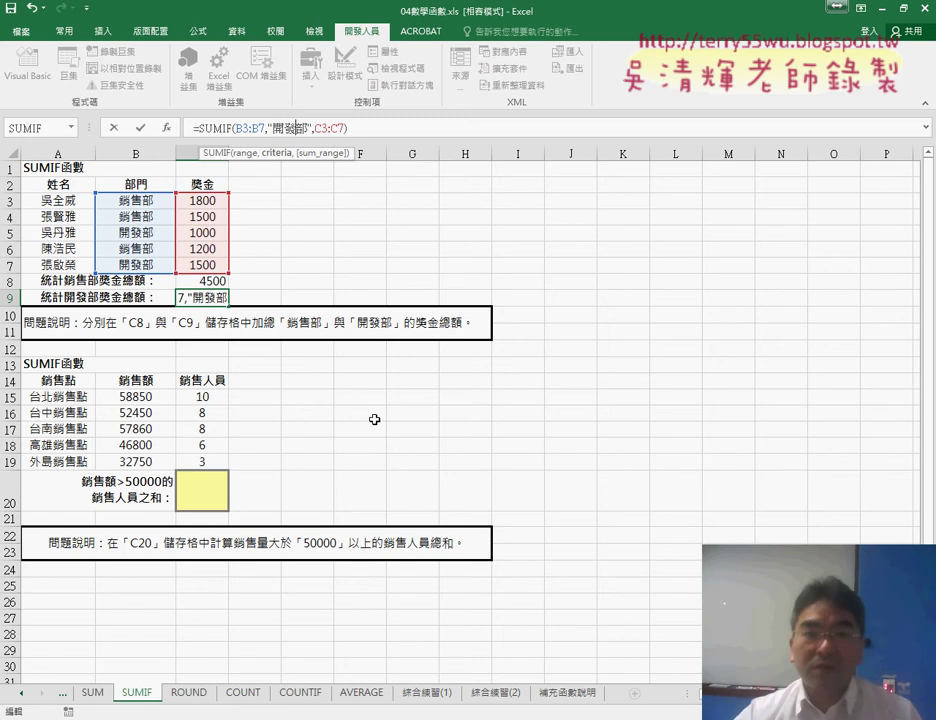
{"action": "left_click", "coordinate": [140, 128]}
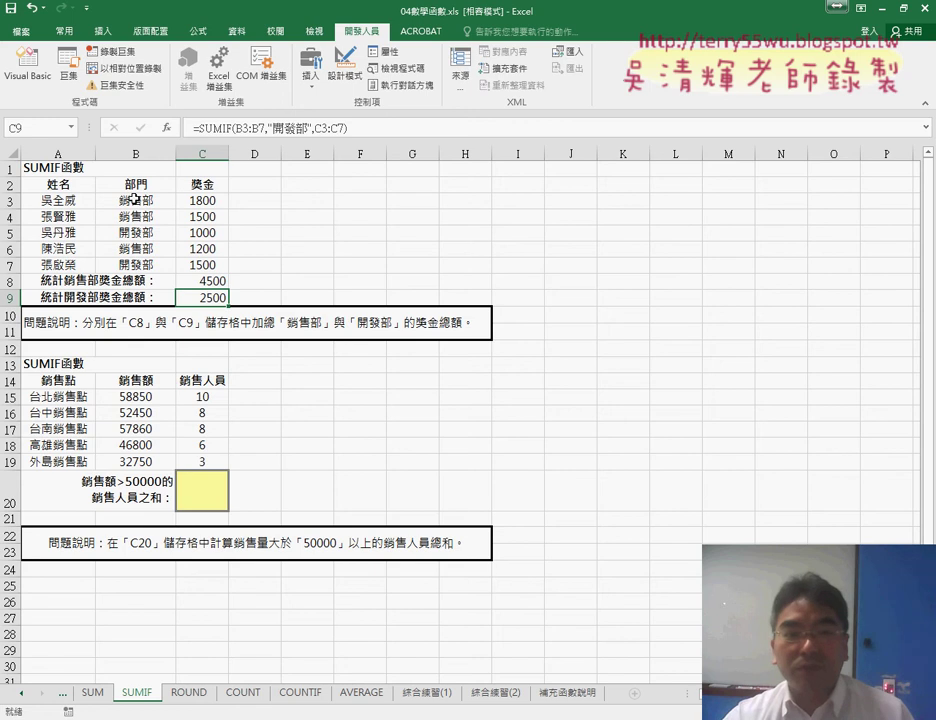
{"action": "left_click_drag", "start_coordinate": [134, 200], "coordinate": [138, 265]}
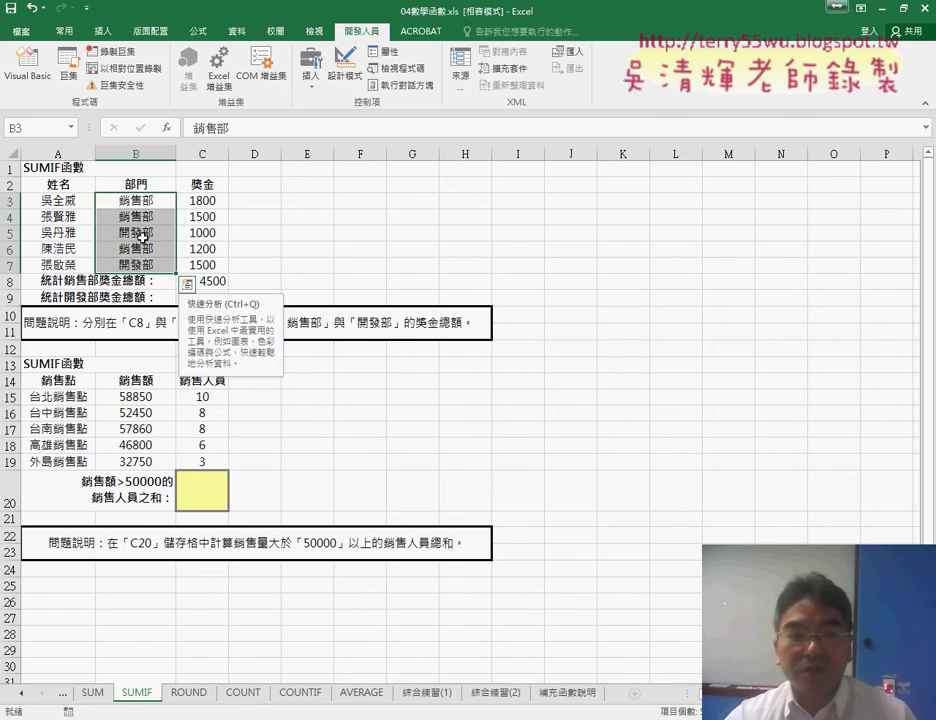
{"action": "left_click", "coordinate": [152, 234]}
{"action": "left_click", "coordinate": [202, 234]}
{"action": "left_click", "coordinate": [143, 267]}
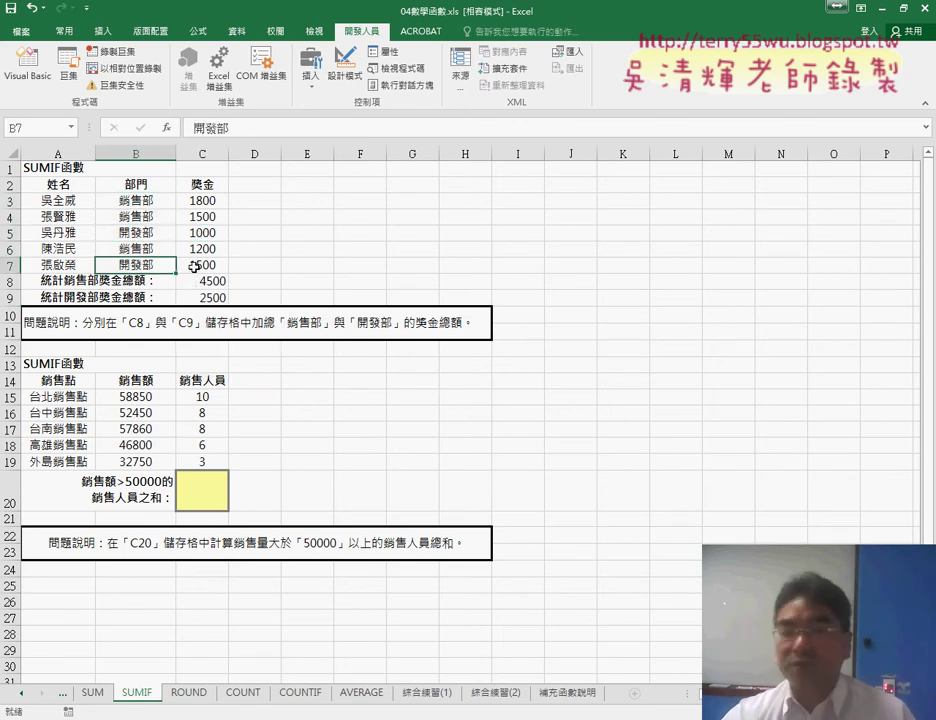
{"action": "left_click", "coordinate": [200, 265]}
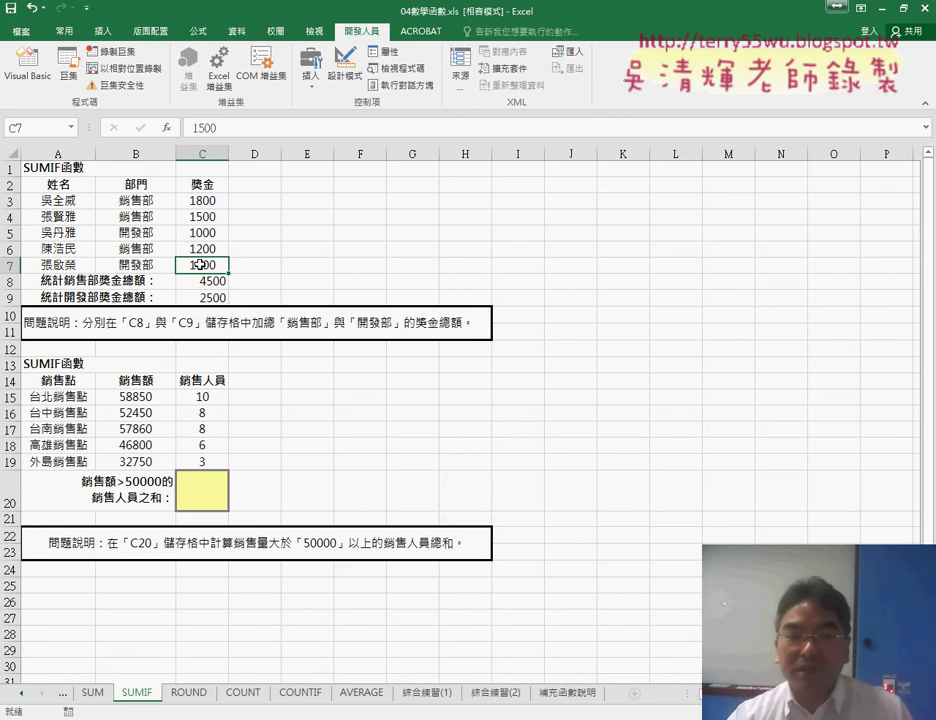
{"action": "left_click", "coordinate": [204, 494]}
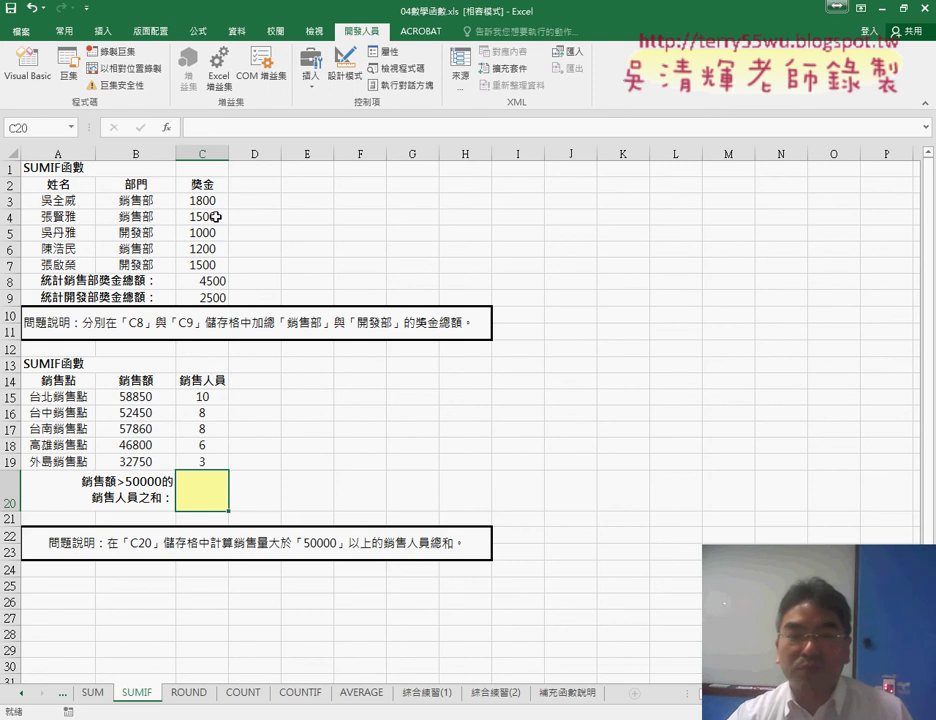
Step: Insert SUMIF into C20 from Recently Used with Range B15:B19 and criterion >50000
{"action": "left_click", "coordinate": [170, 127]}
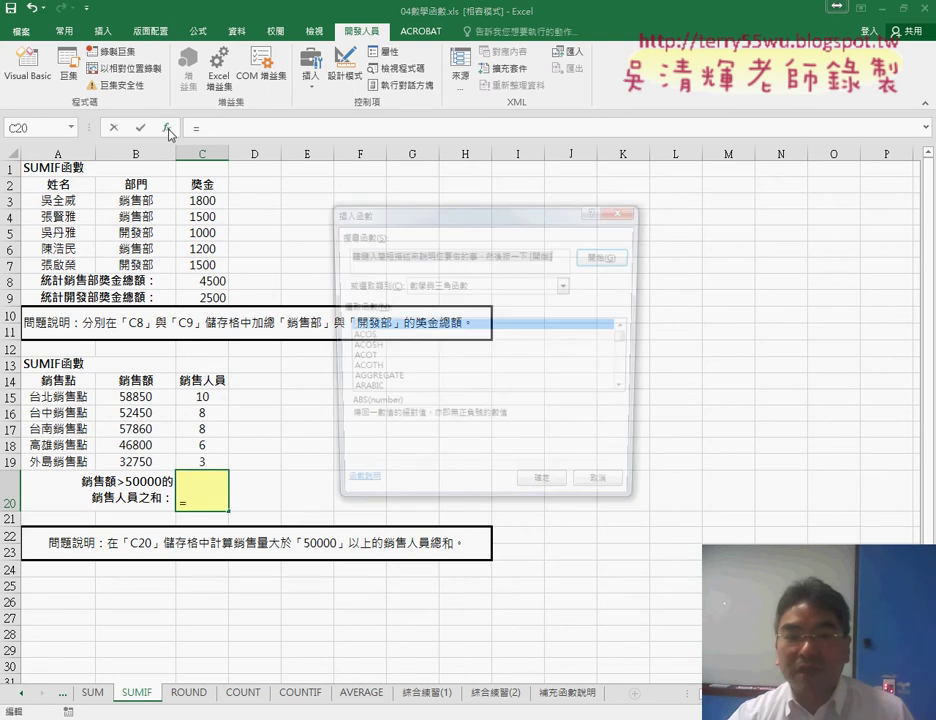
{"action": "left_click", "coordinate": [460, 285]}
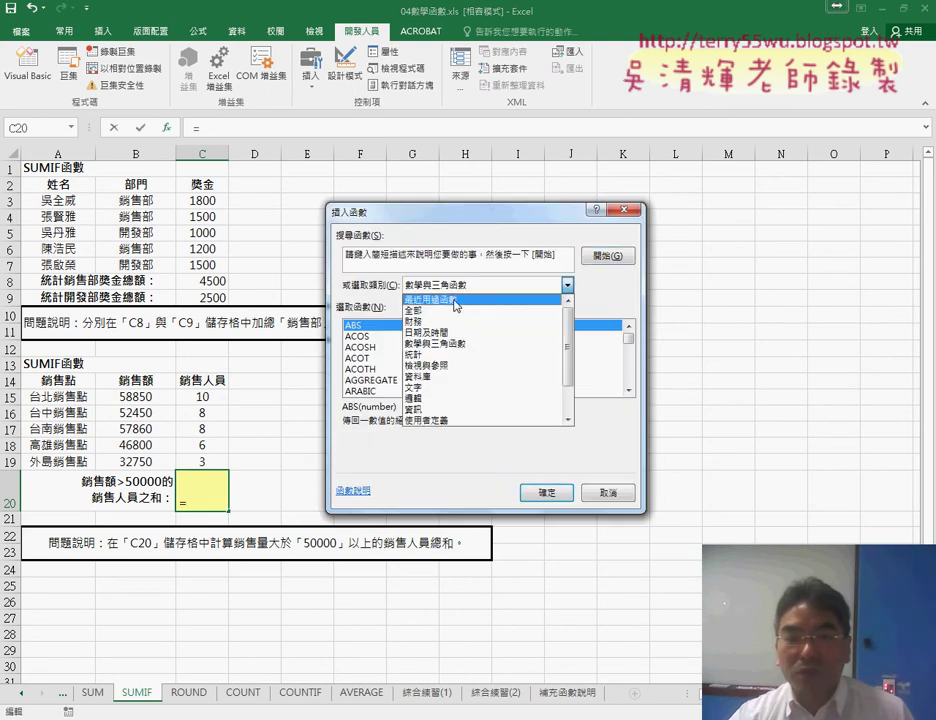
{"action": "left_click", "coordinate": [510, 297]}
{"action": "double_click", "coordinate": [365, 327]}
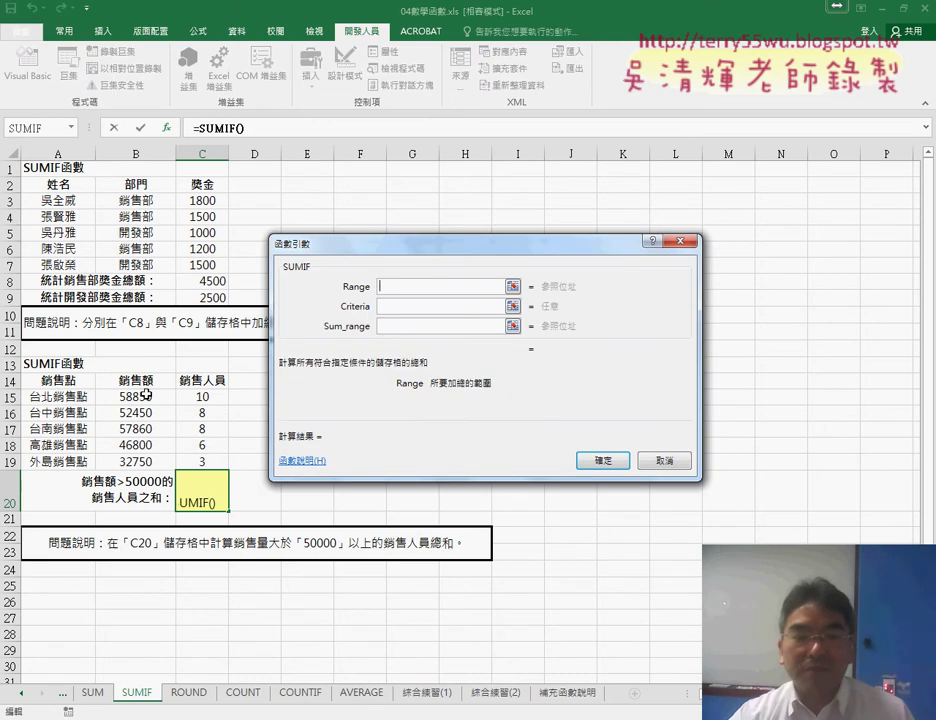
{"action": "left_click_drag", "start_coordinate": [145, 394], "coordinate": [140, 462]}
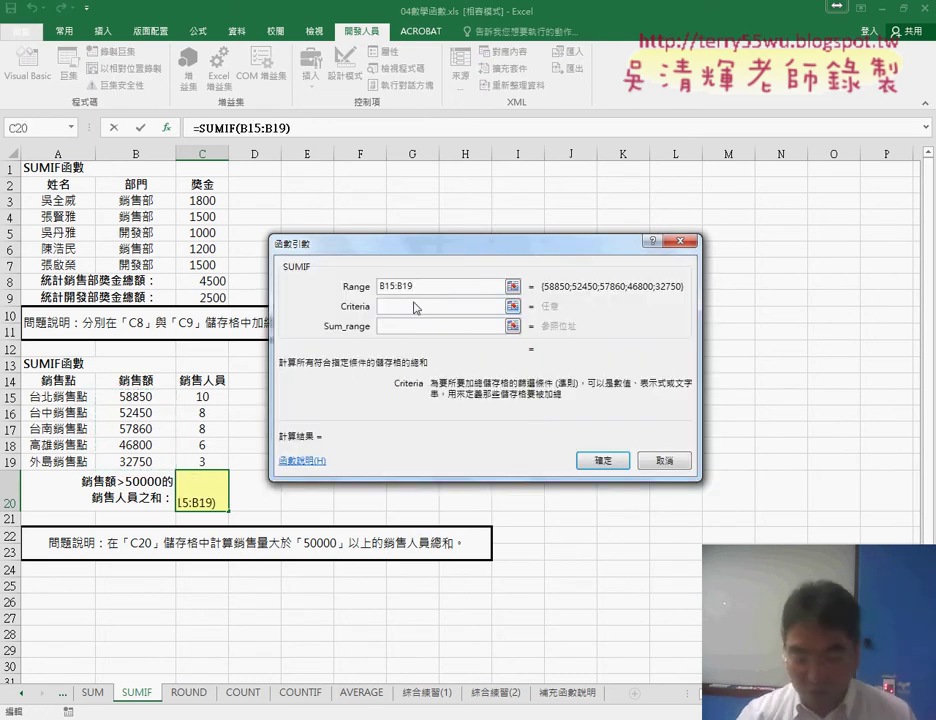
{"action": "left_click", "coordinate": [414, 303]}
{"action": "type", "text": ">"}
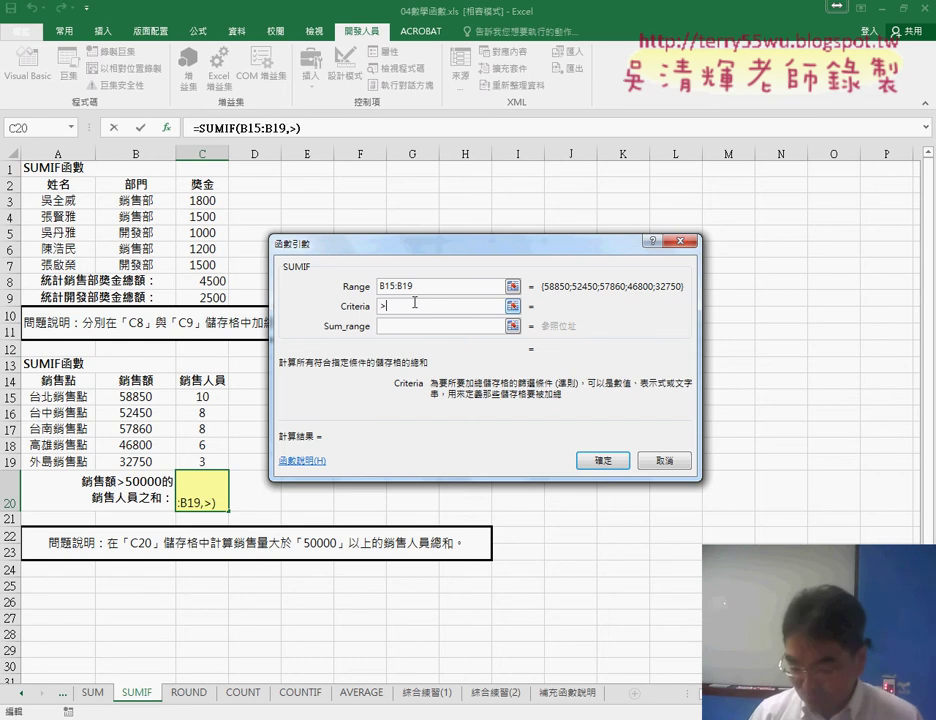
{"action": "type", "text": "5000"}
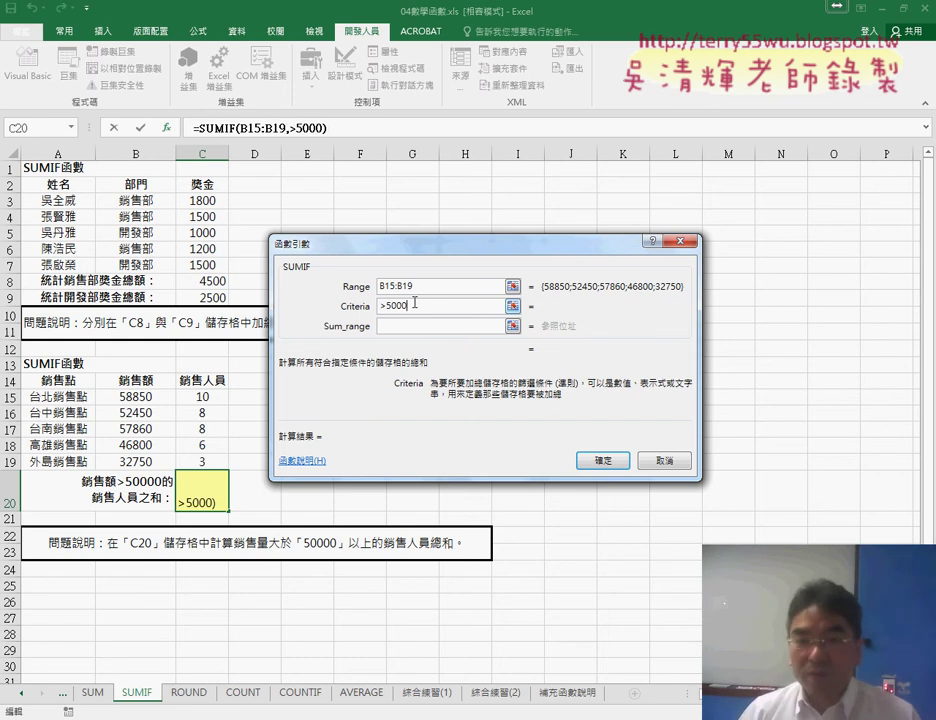
{"action": "type", "text": "0"}
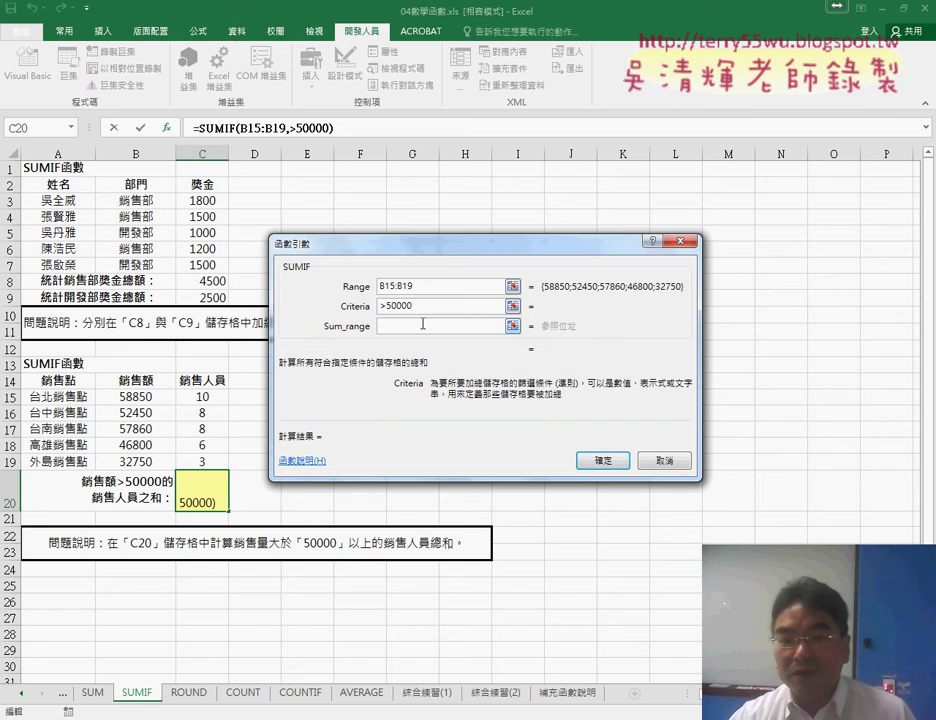
Step: Set Sum_range to C15:C19 and confirm, so C20 shows 26
{"action": "left_click", "coordinate": [422, 323]}
{"action": "left_click", "coordinate": [415, 309]}
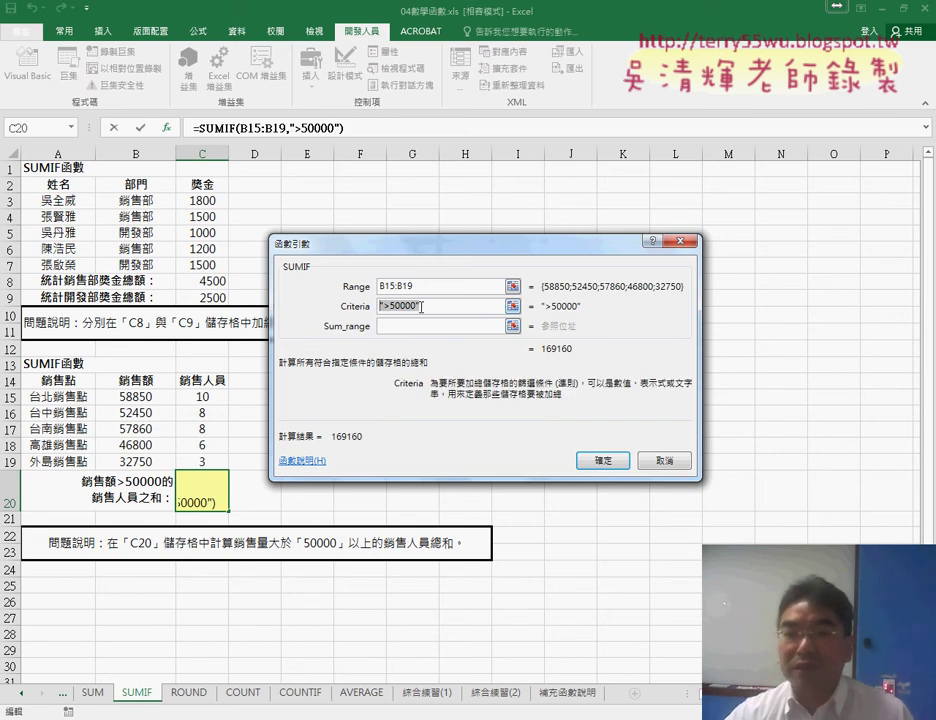
{"action": "left_click", "coordinate": [394, 330]}
{"action": "left_click_drag", "start_coordinate": [203, 397], "coordinate": [205, 462]}
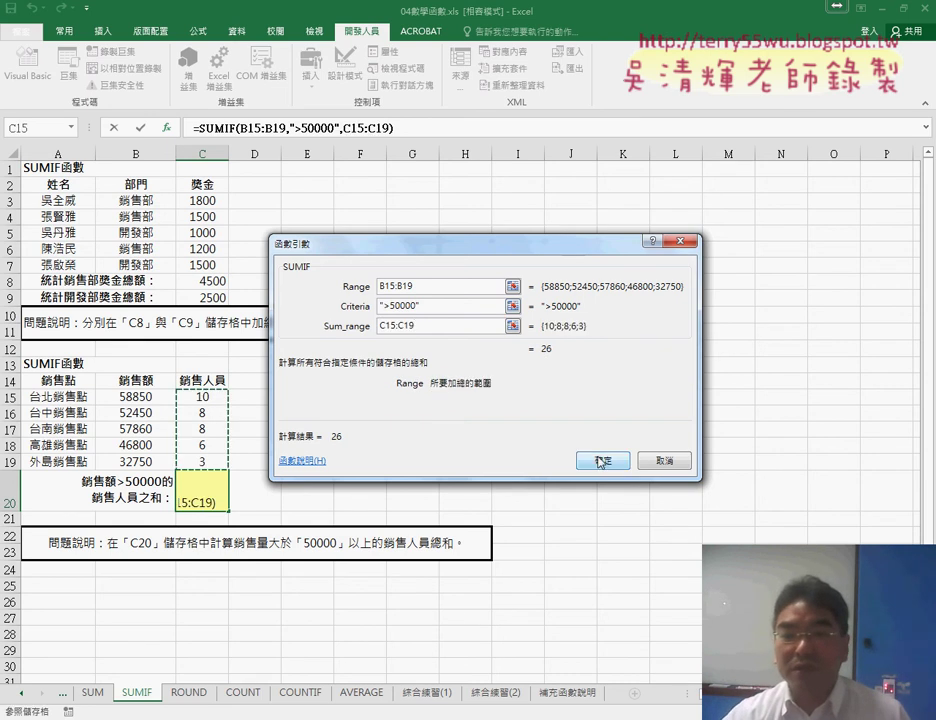
{"action": "left_click", "coordinate": [606, 459]}
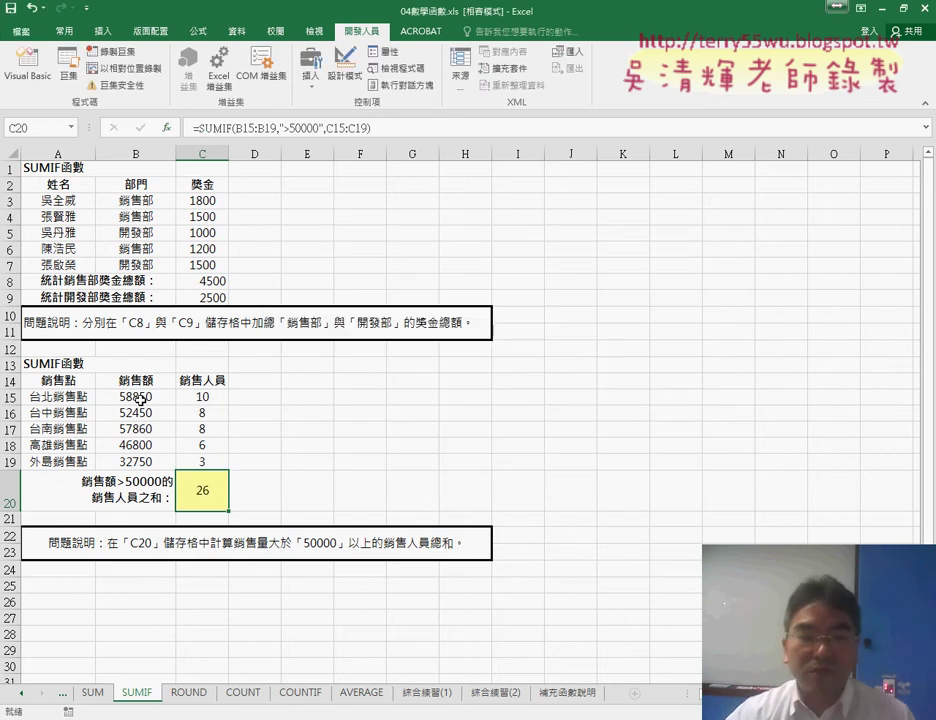
{"action": "left_click_drag", "start_coordinate": [140, 399], "coordinate": [142, 430]}
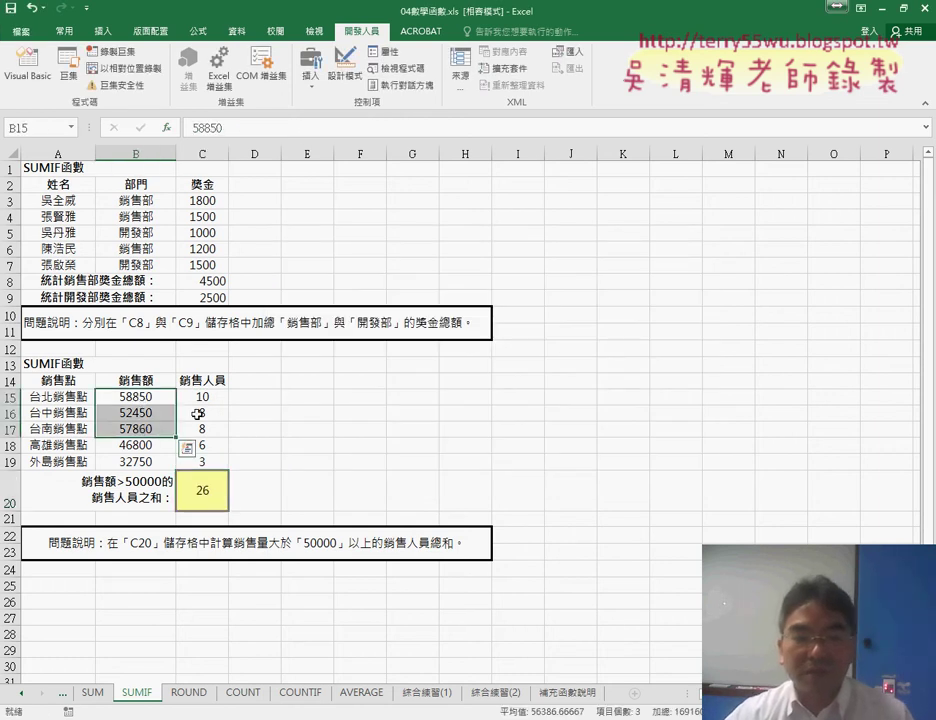
{"action": "left_click_drag", "start_coordinate": [203, 398], "coordinate": [213, 427]}
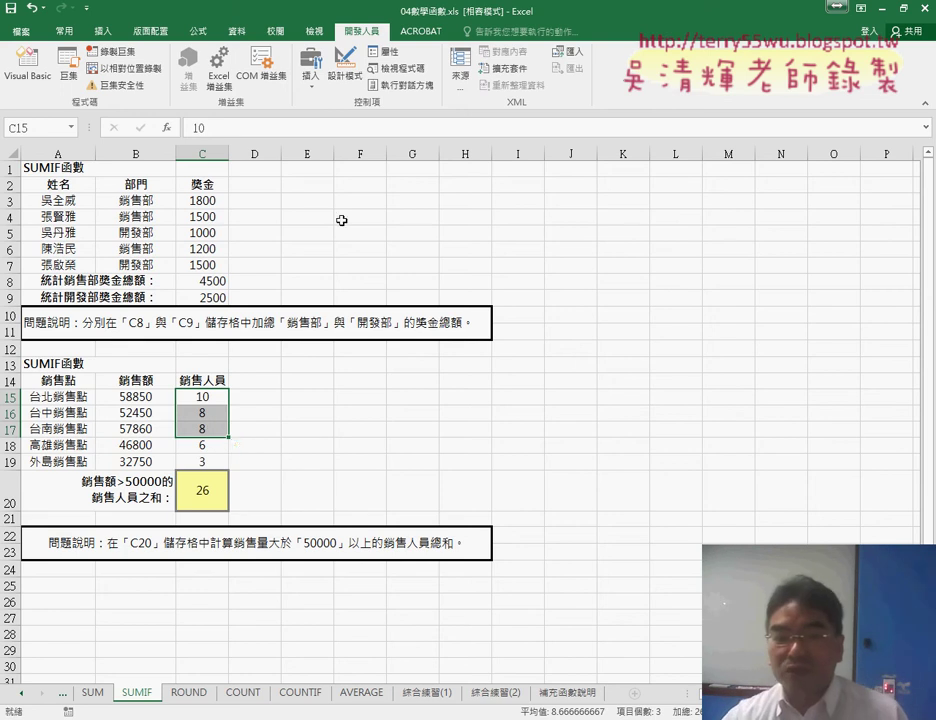
{"action": "left_click", "coordinate": [201, 489]}
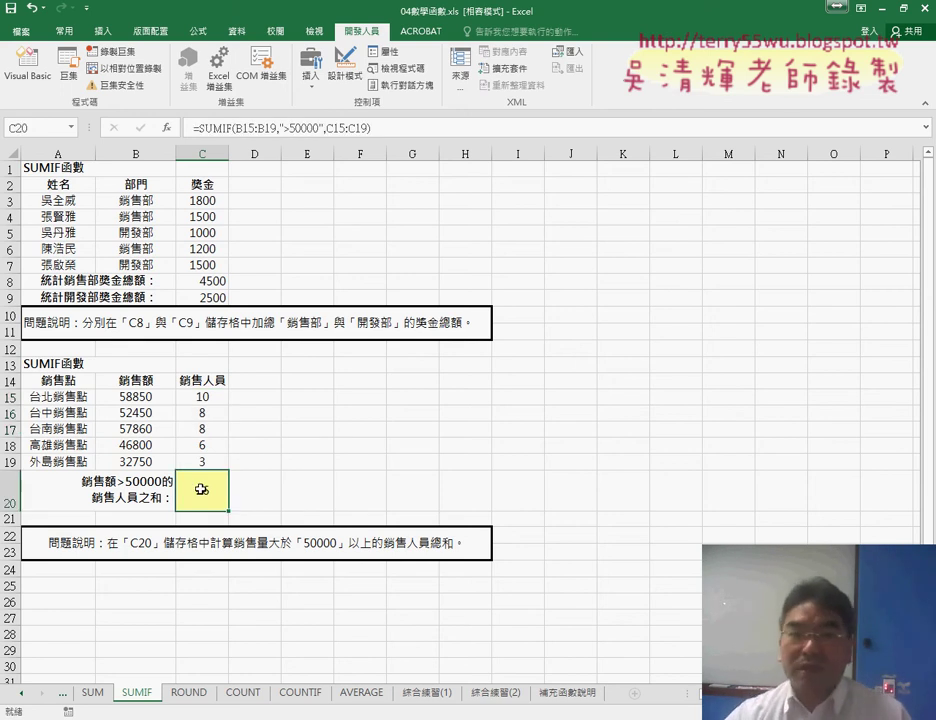
{"action": "left_click", "coordinate": [228, 133]}
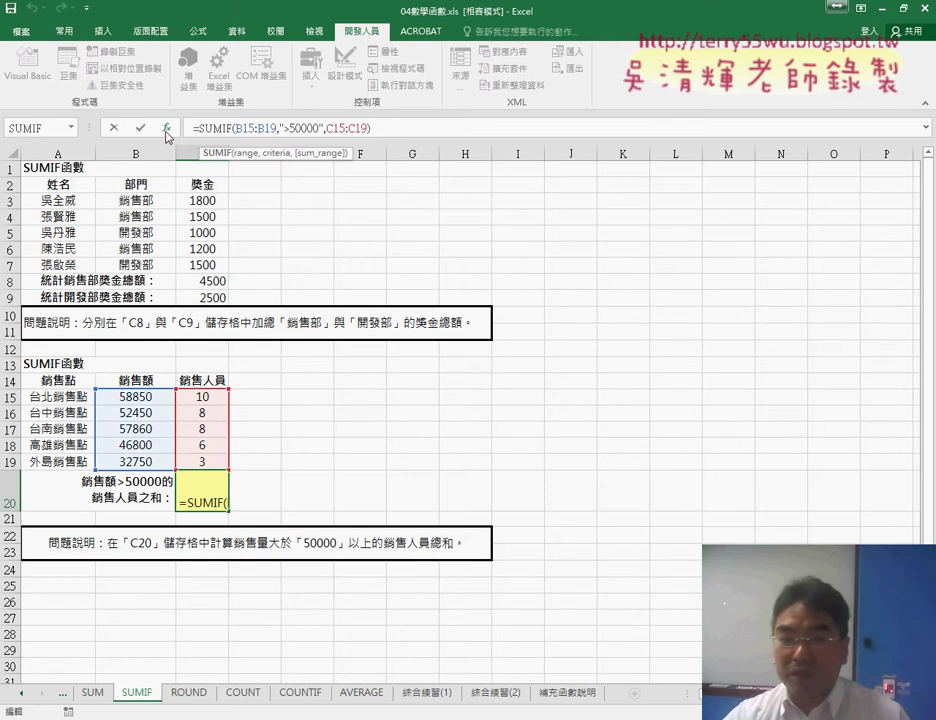
{"action": "left_click", "coordinate": [167, 128]}
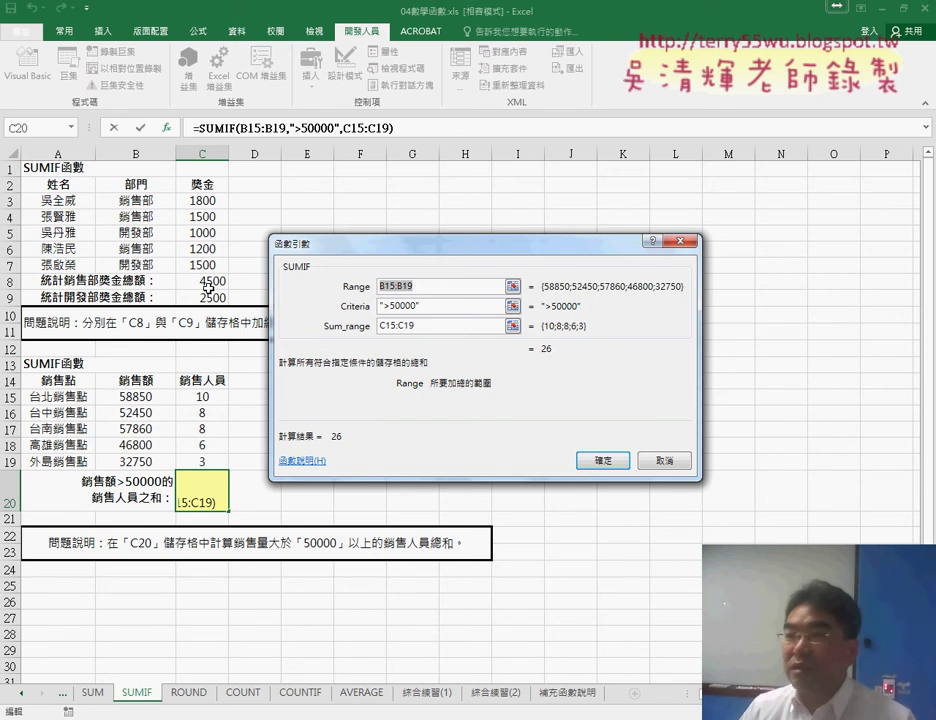
{"action": "left_click", "coordinate": [670, 463]}
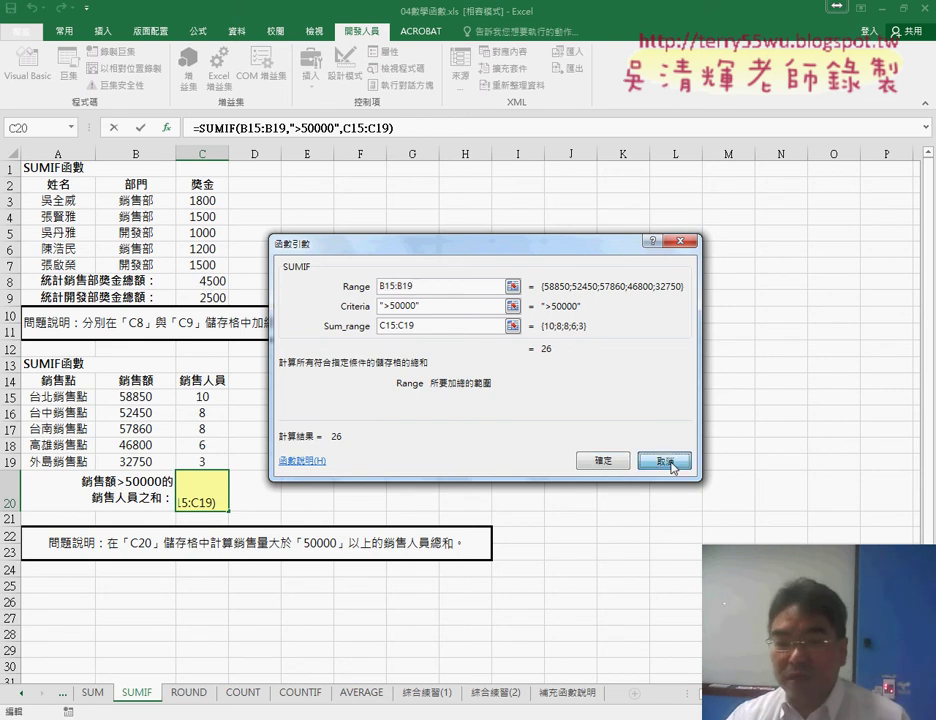
Step: Stretch the instructions picture on the 綜合練習(2) sheet to a larger size
{"action": "left_click", "coordinate": [491, 698]}
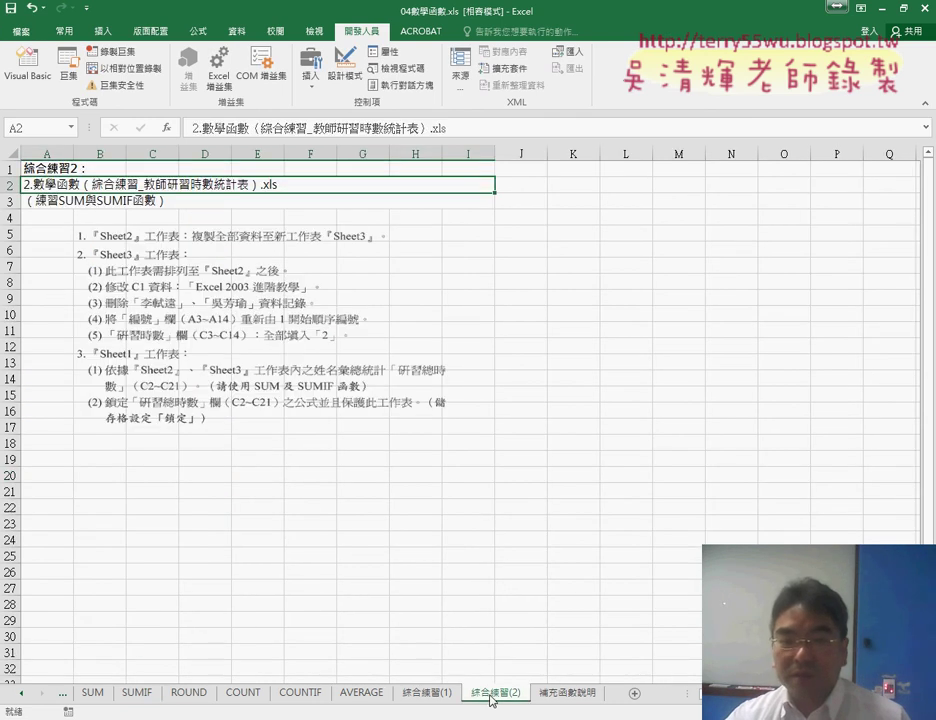
{"action": "left_click", "coordinate": [270, 393]}
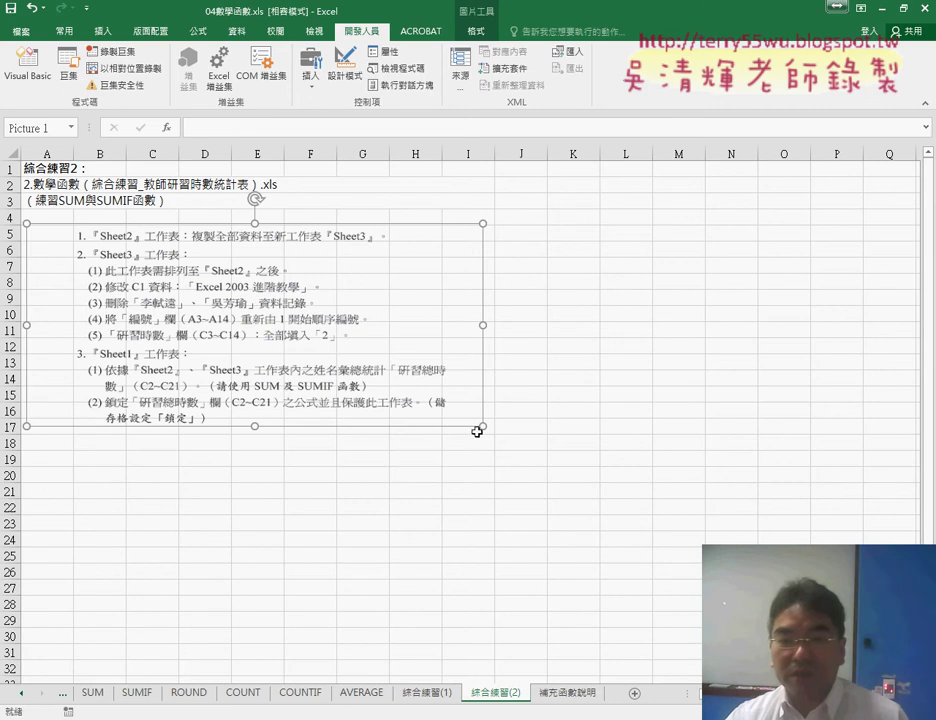
{"action": "mouse_move", "coordinate": [483, 426]}
{"action": "left_mouse_down"}
{"action": "mouse_move", "coordinate": [577, 536]}
{"action": "mouse_move", "coordinate": [673, 595]}
{"action": "left_mouse_up"}
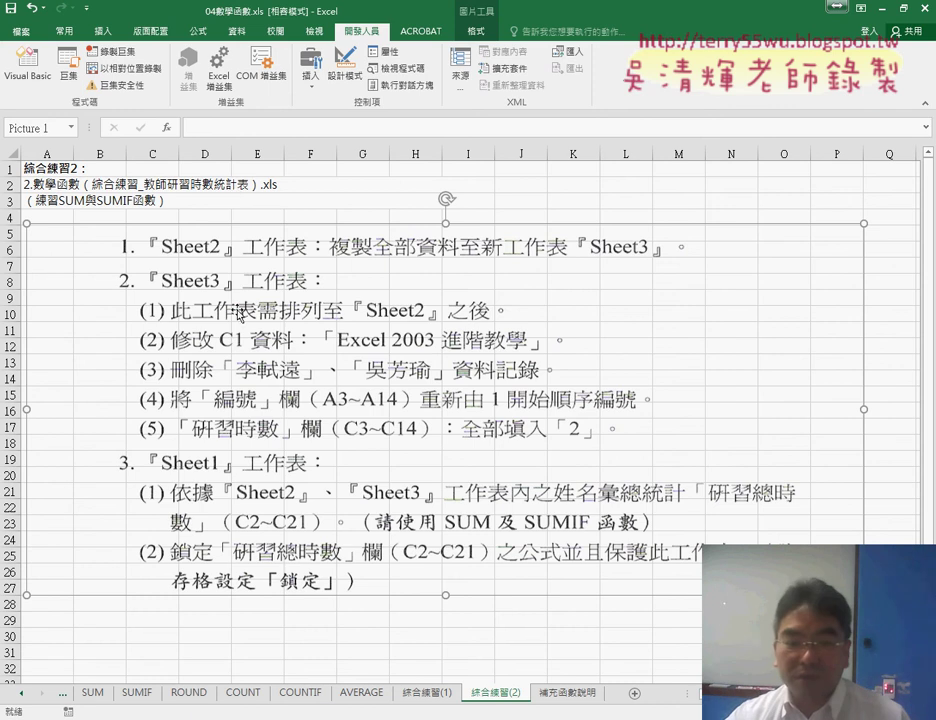
{"action": "left_click", "coordinate": [201, 719]}
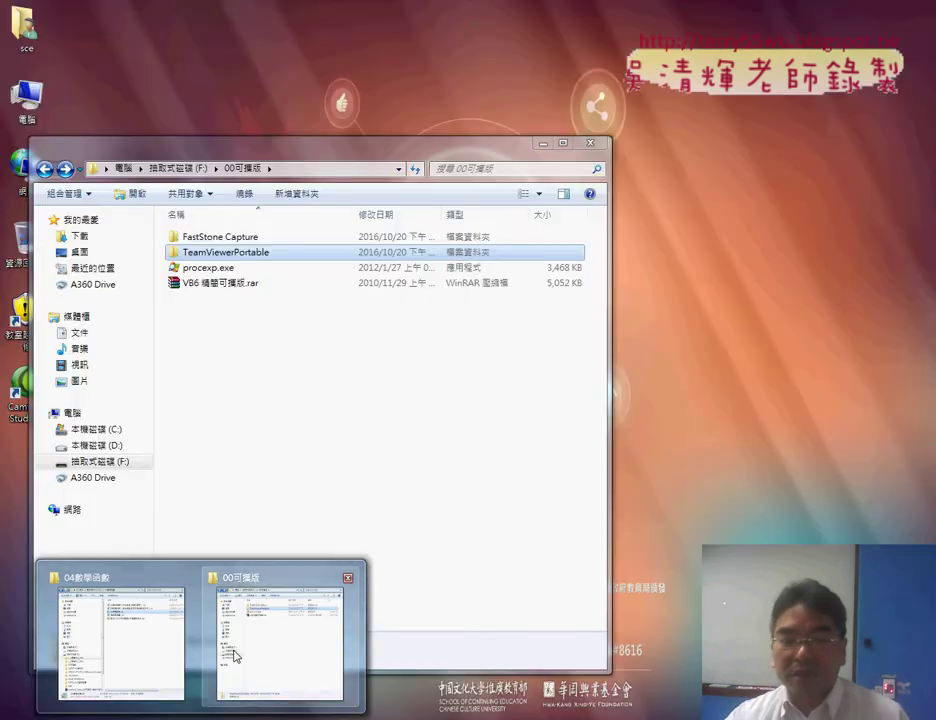
Step: From the 04數學函數 Explorer window, open the teacher training-hours workbook 04數學函數（綜合練習_教師研習時數統計表）.xls
{"action": "left_click", "coordinate": [110, 640]}
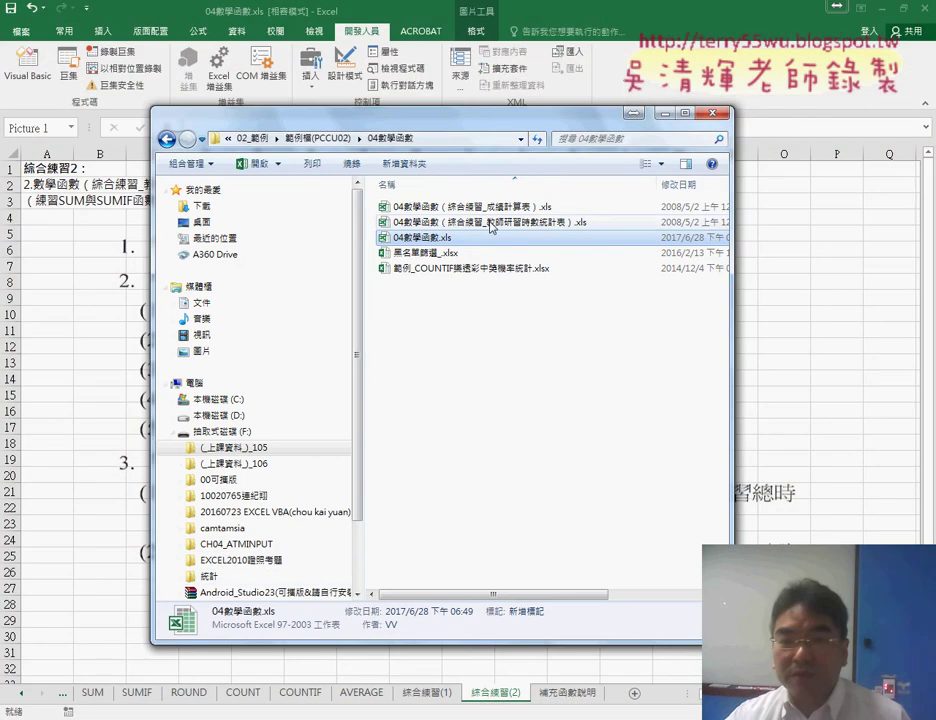
{"action": "left_click", "coordinate": [532, 222]}
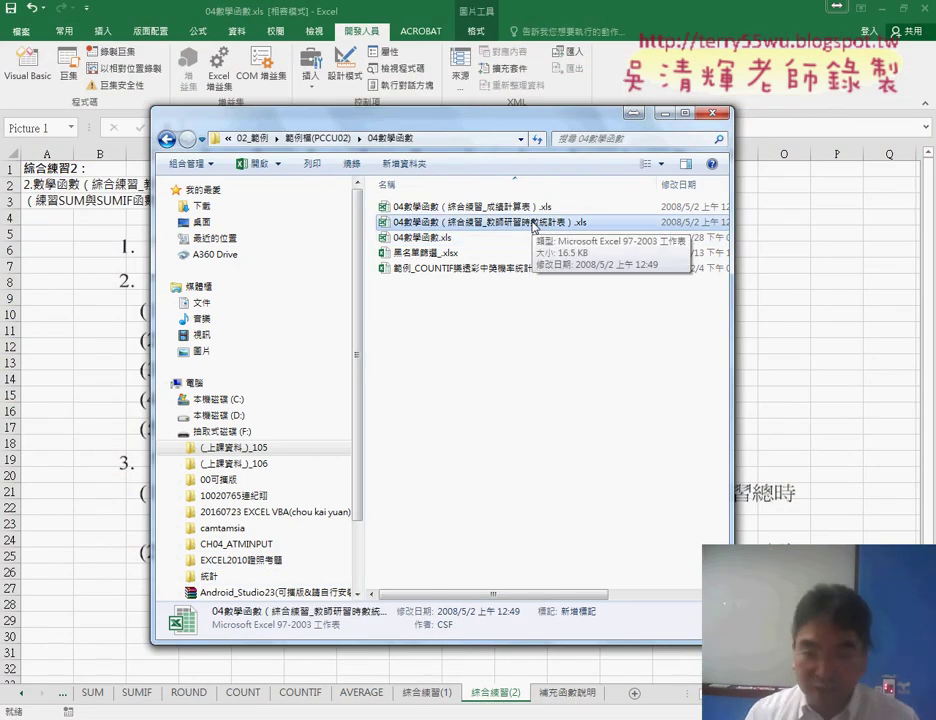
{"action": "mouse_move", "coordinate": [440, 222]}
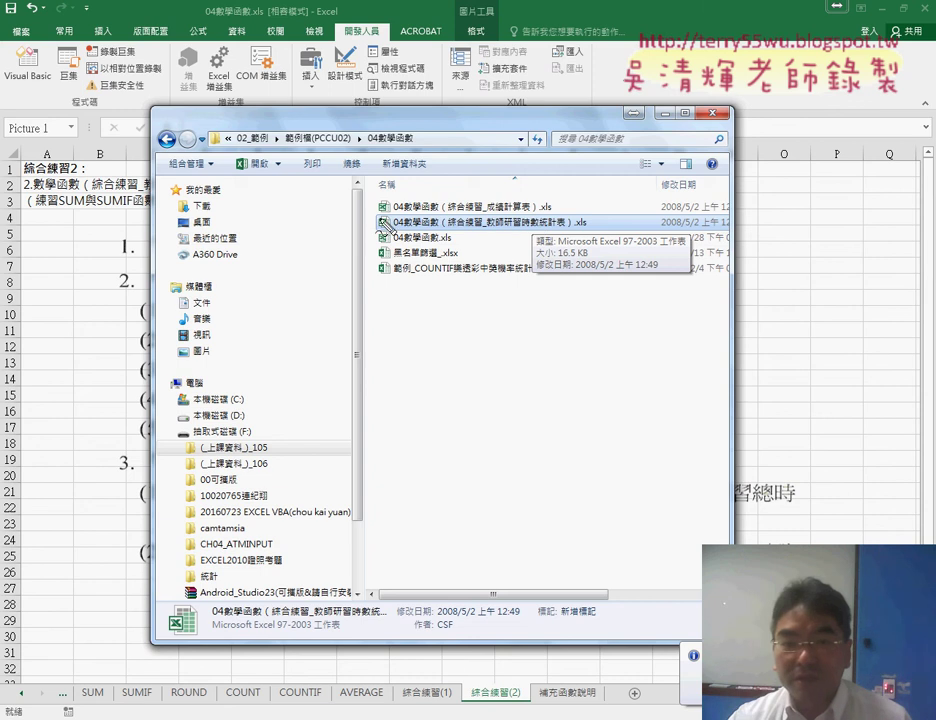
{"action": "left_click_drag", "start_coordinate": [371, 213], "coordinate": [372, 237]}
{"action": "mouse_move", "coordinate": [489, 213]}
{"action": "left_mouse_down"}
{"action": "mouse_move", "coordinate": [590, 226]}
{"action": "mouse_move", "coordinate": [420, 233]}
{"action": "mouse_move", "coordinate": [372, 215]}
{"action": "mouse_move", "coordinate": [548, 212]}
{"action": "left_mouse_up"}
{"action": "key", "text": "Escape"}
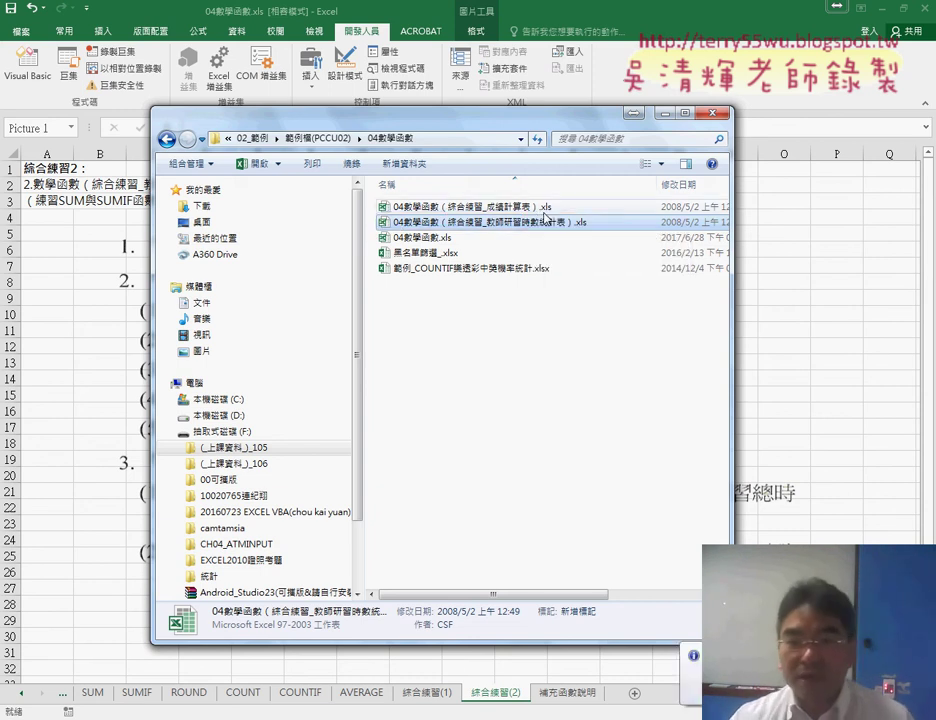
{"action": "double_click", "coordinate": [556, 222]}
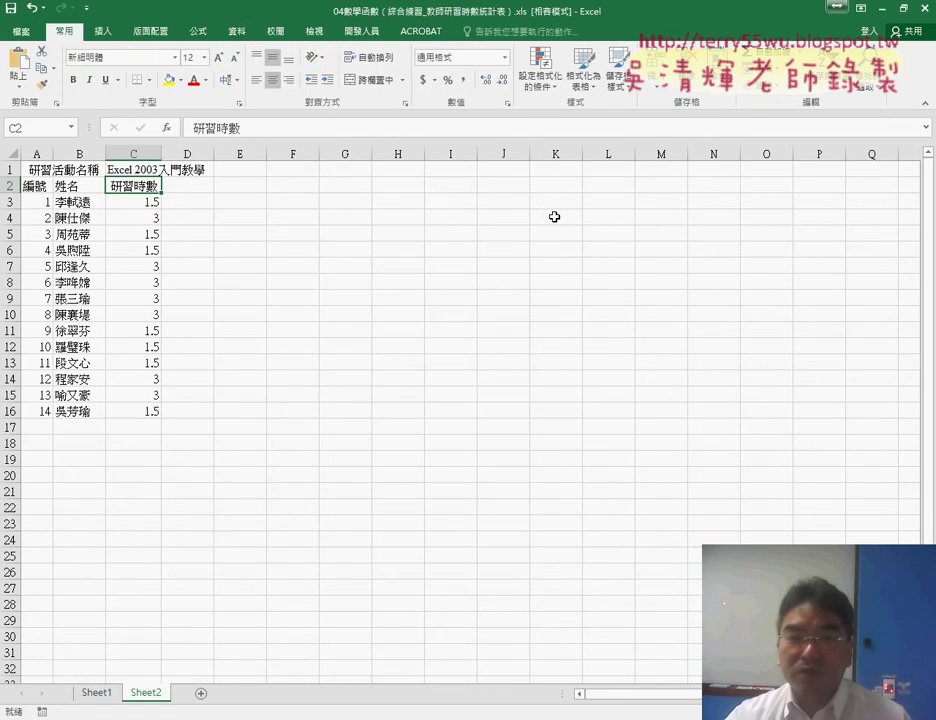
Step: Review the Sheet1 totals and Sheet2 tables, selecting Sheet1's total-hours cell C2
{"action": "left_click", "coordinate": [96, 694]}
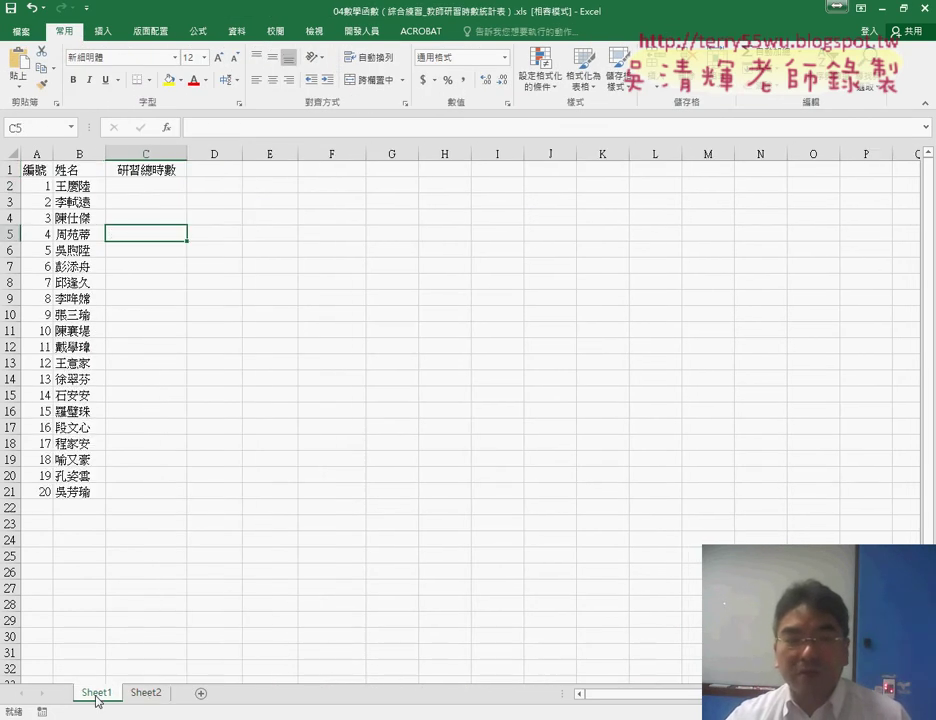
{"action": "left_click", "coordinate": [146, 693]}
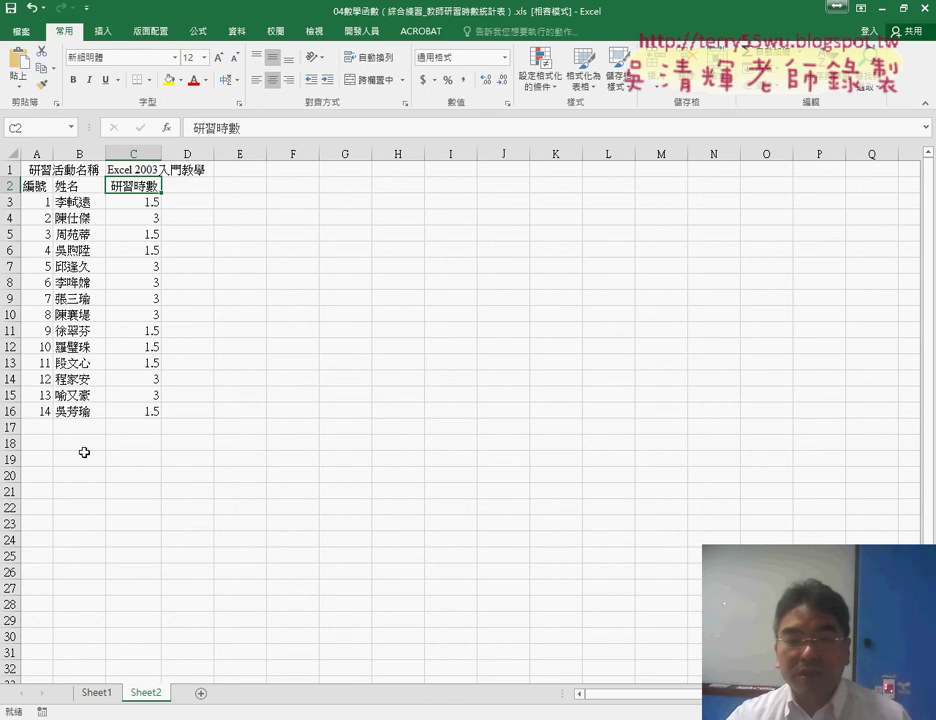
{"action": "left_click", "coordinate": [104, 697]}
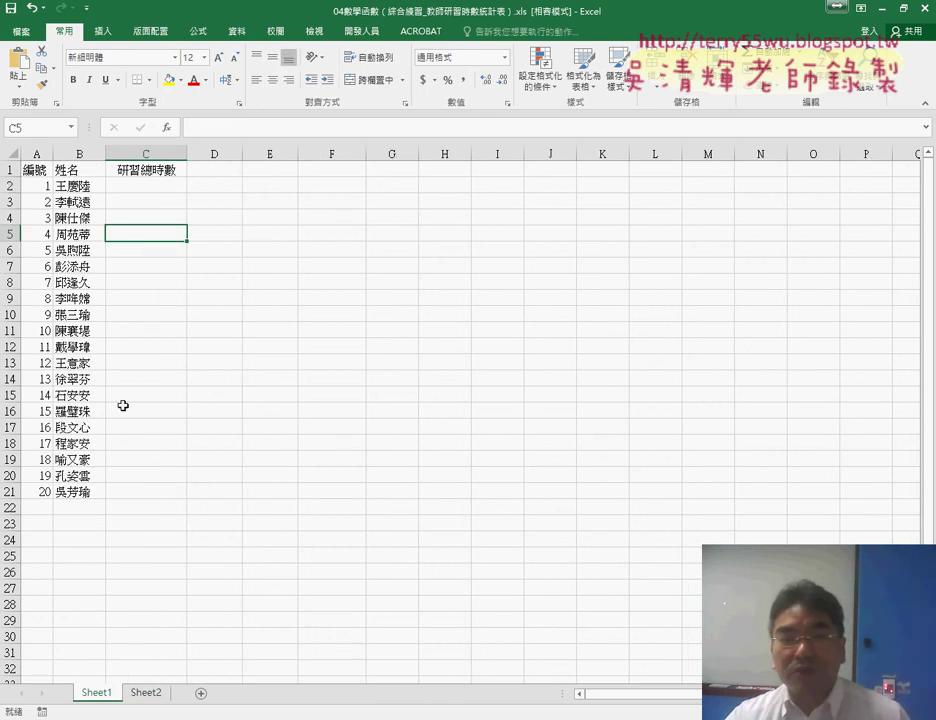
{"action": "left_click", "coordinate": [62, 186]}
{"action": "left_click", "coordinate": [134, 188]}
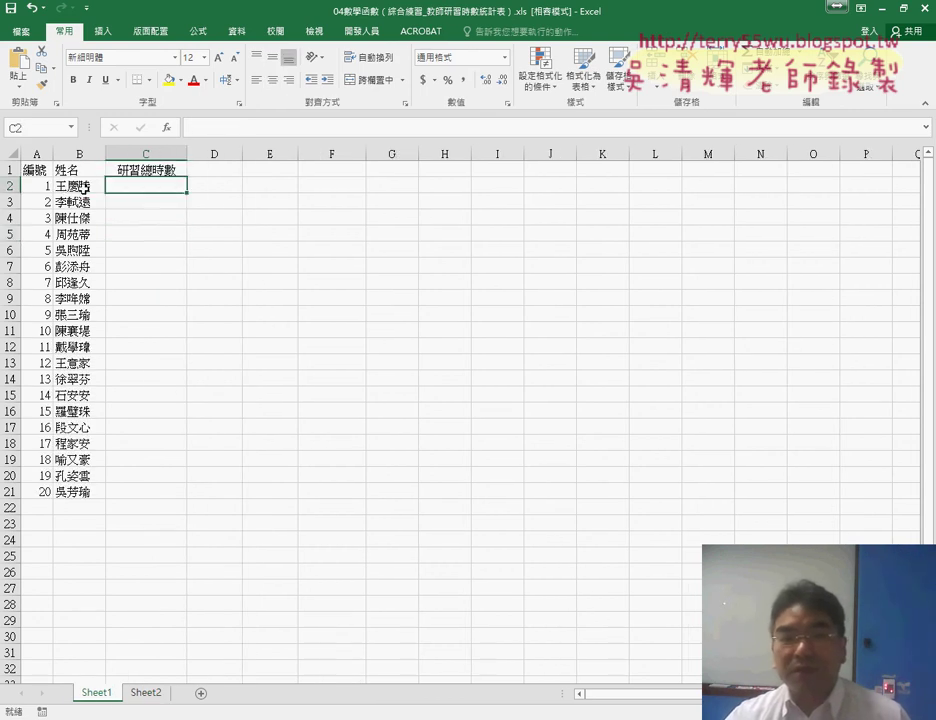
{"action": "key", "text": "Left"}
{"action": "left_click", "coordinate": [146, 188]}
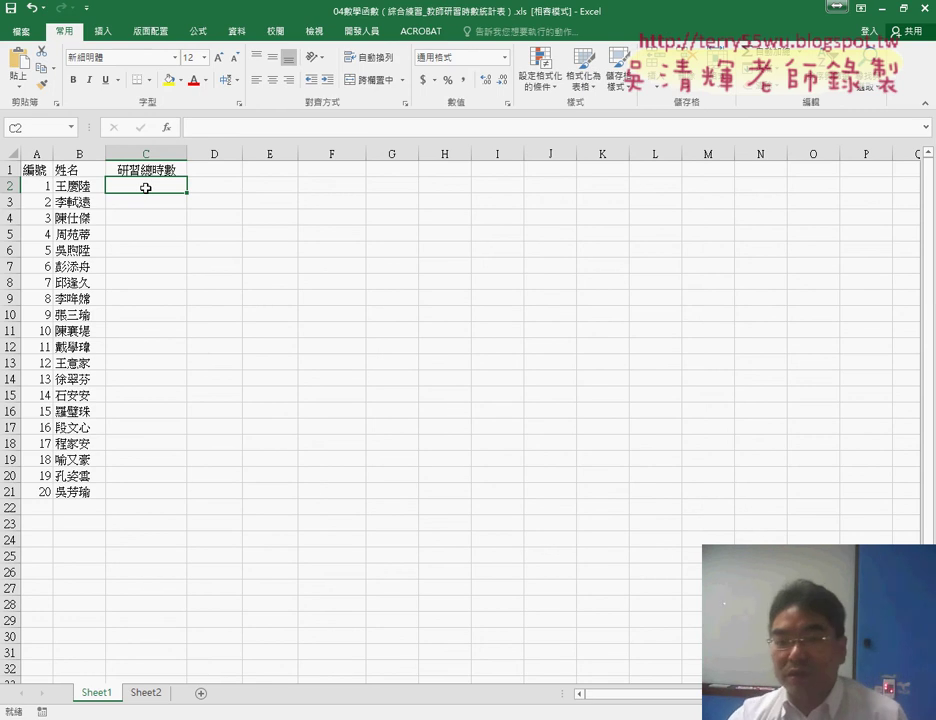
Step: Duplicate Sheet2 right after itself and name the copy Sheet3
{"action": "left_click", "coordinate": [146, 692]}
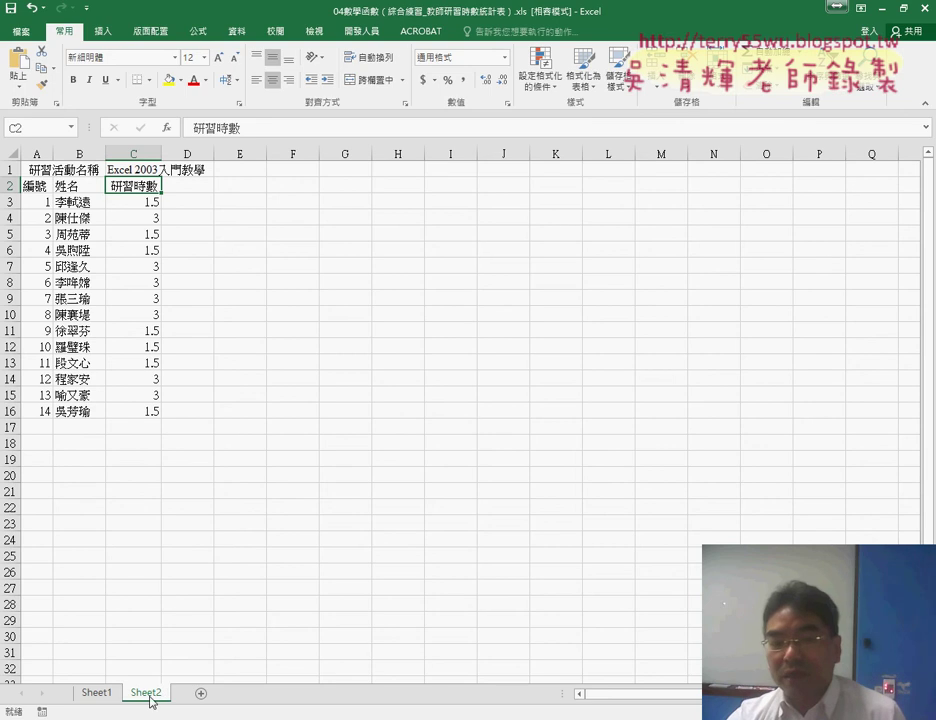
{"action": "left_click_drag", "start_coordinate": [196, 694], "coordinate": [210, 692]}
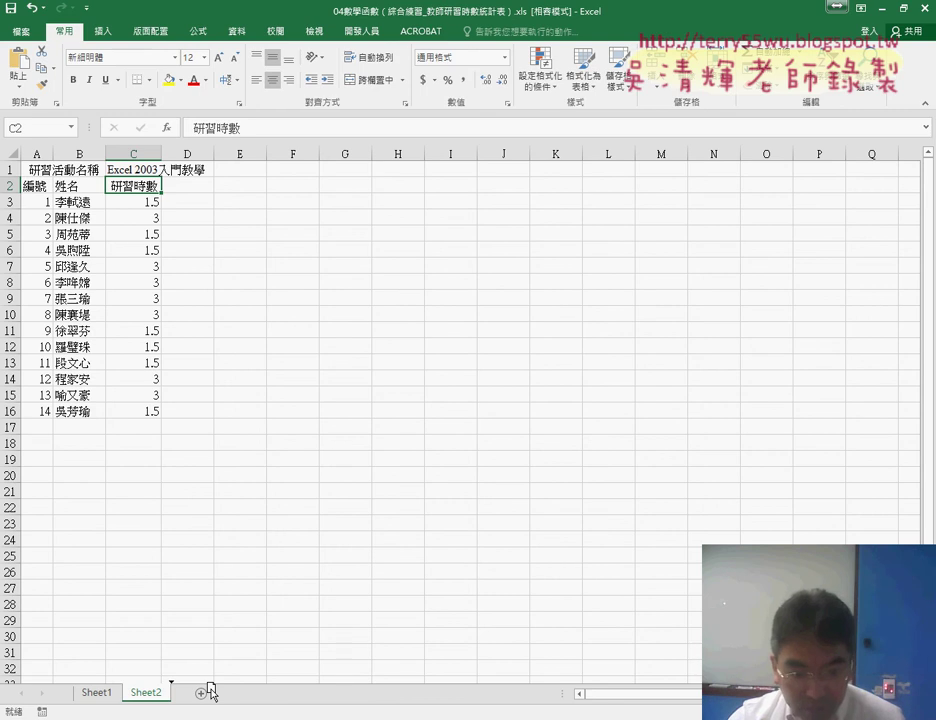
{"action": "left_click_drag", "start_coordinate": [210, 692], "coordinate": [212, 695]}
{"action": "double_click", "coordinate": [205, 693]}
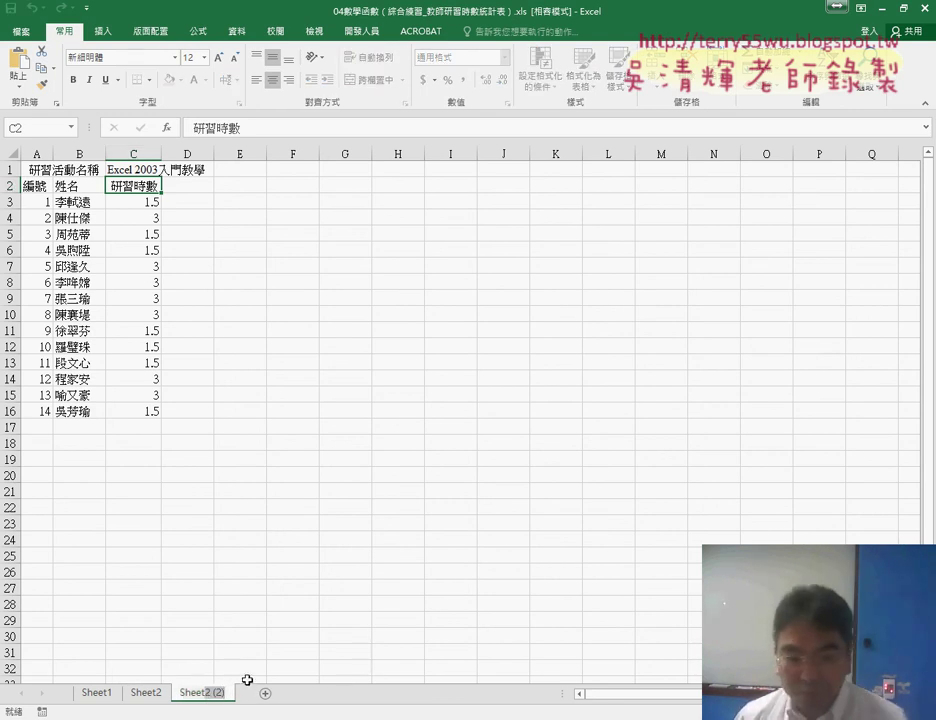
{"action": "type", "text": "Sheet3"}
{"action": "key", "text": "Return"}
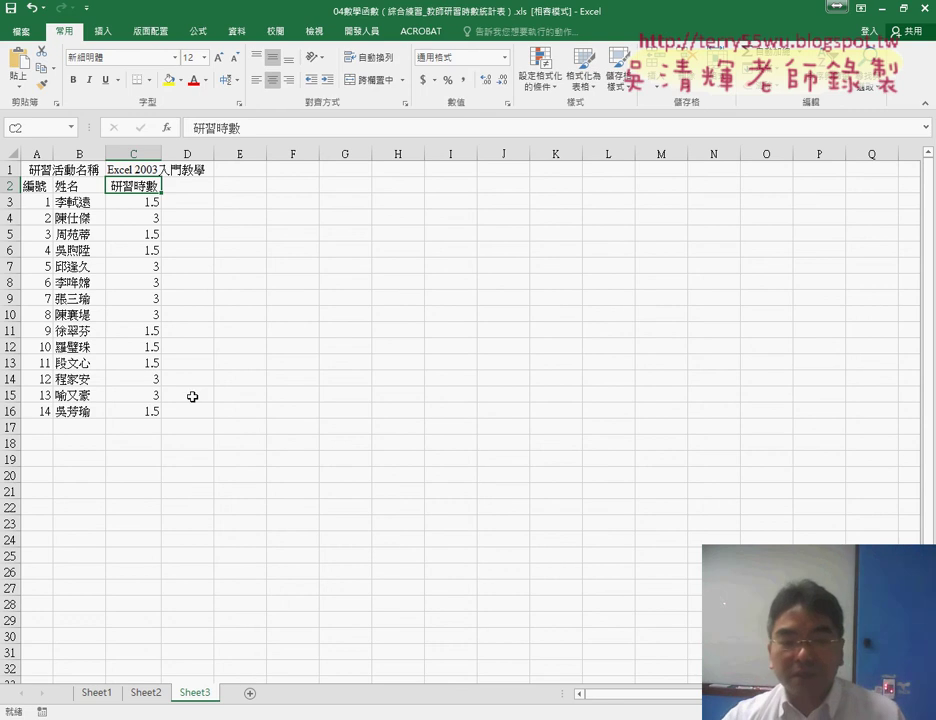
Step: Replace 入門 with 進階 in Sheet3's C1 title, making it Excel 2003進階教學
{"action": "left_click", "coordinate": [146, 692]}
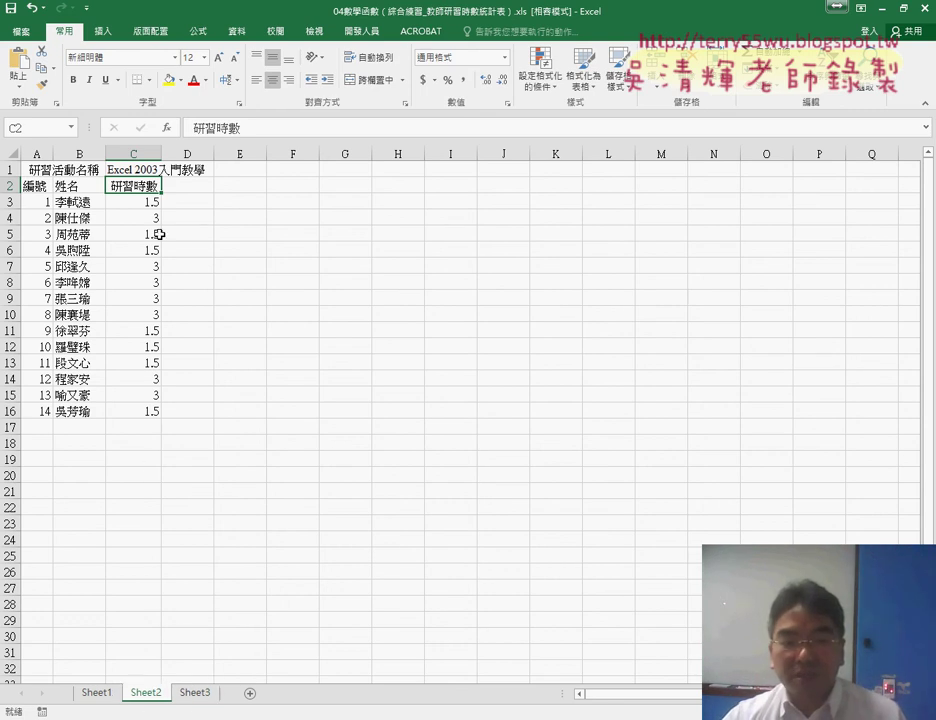
{"action": "left_click", "coordinate": [200, 698]}
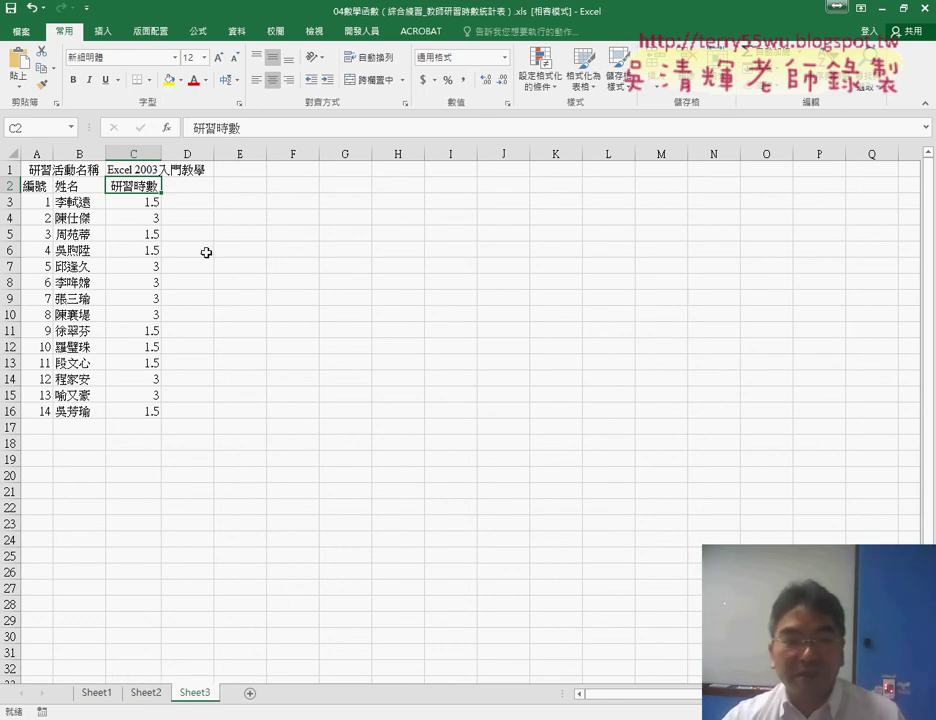
{"action": "left_click", "coordinate": [131, 168]}
{"action": "left_click_drag", "start_coordinate": [247, 128], "coordinate": [272, 128]}
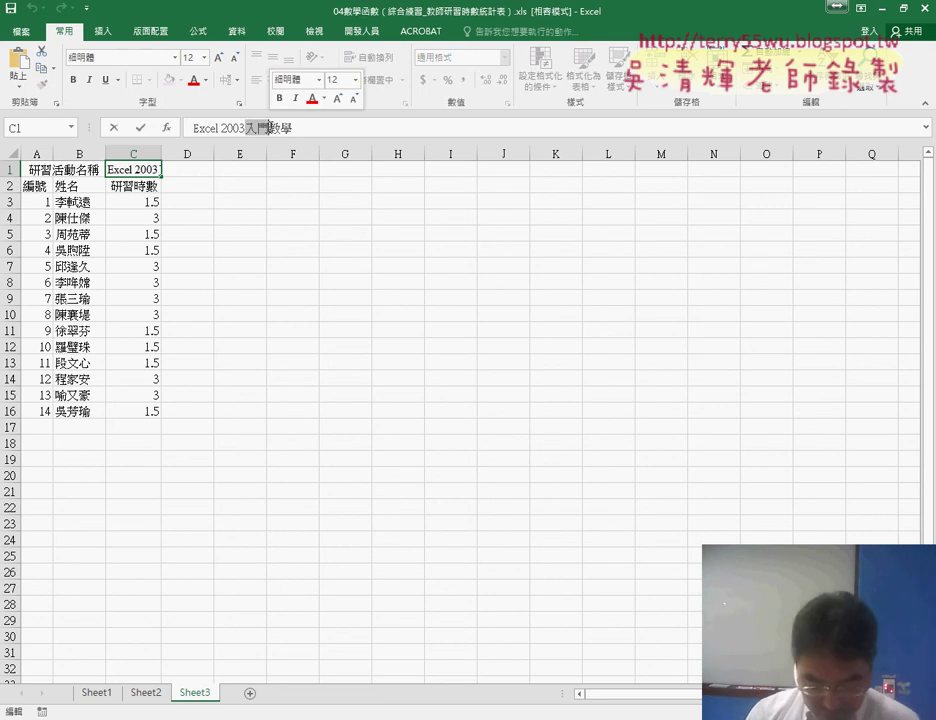
{"action": "type", "text": "進"}
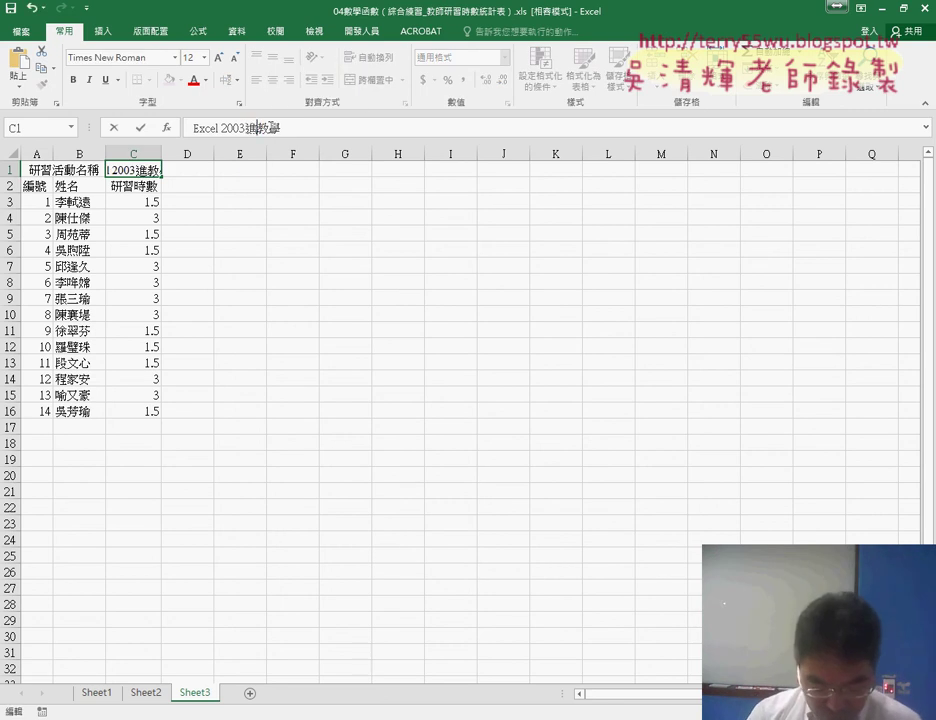
{"action": "type", "text": "階"}
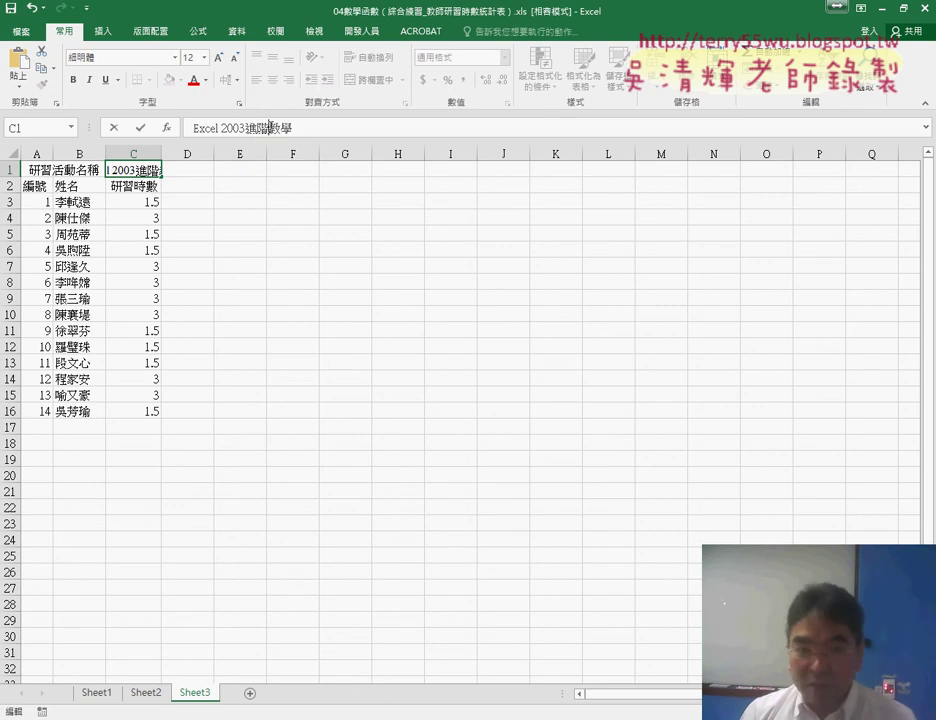
{"action": "key", "text": "Return"}
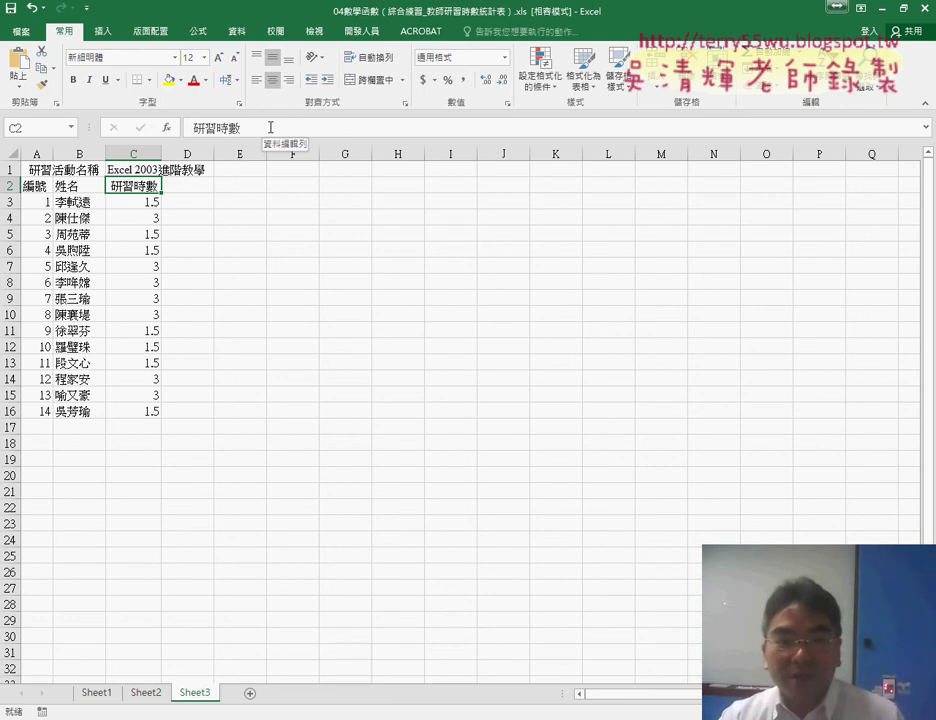
Step: Delete rows 3 and 16 from Sheet3's teacher list
{"action": "left_click", "coordinate": [11, 202]}
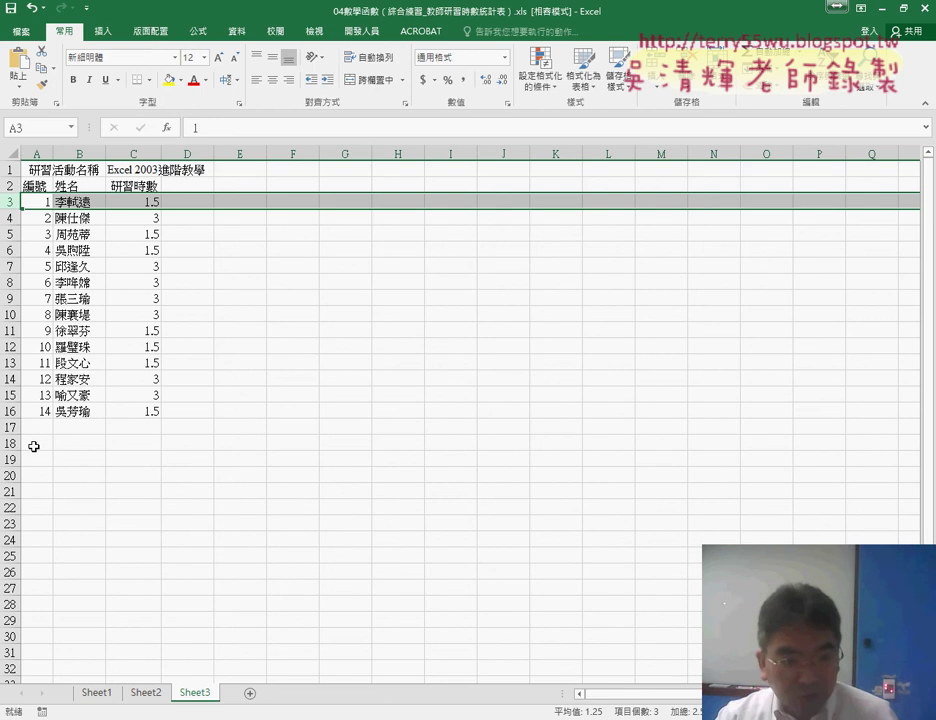
{"action": "left_click", "coordinate": [12, 411], "text": "ctrl"}
{"action": "right_click", "coordinate": [98, 415]}
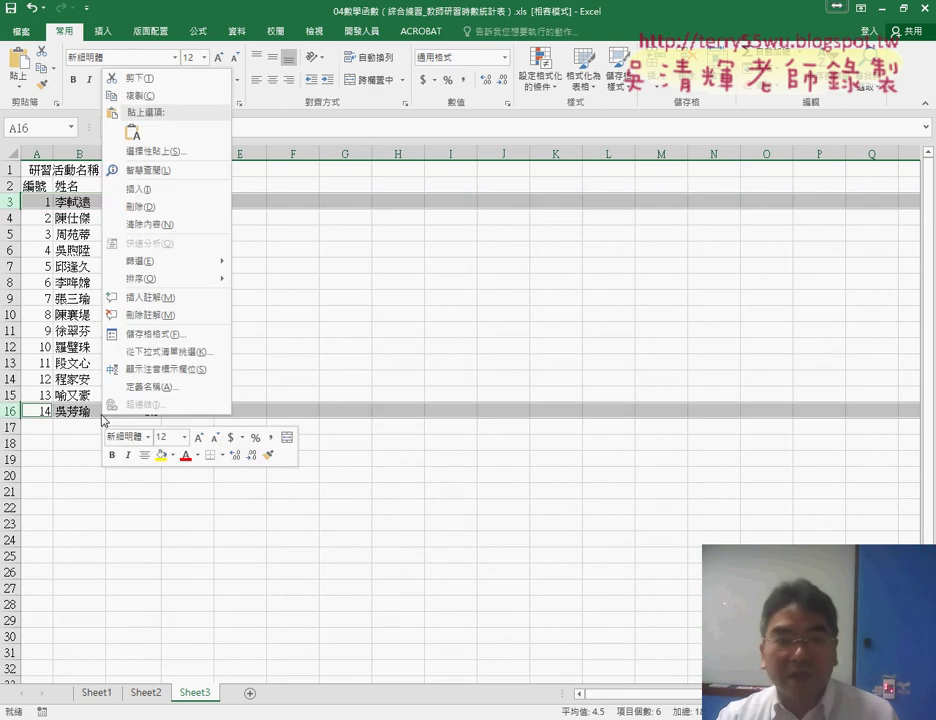
{"action": "left_click", "coordinate": [160, 206]}
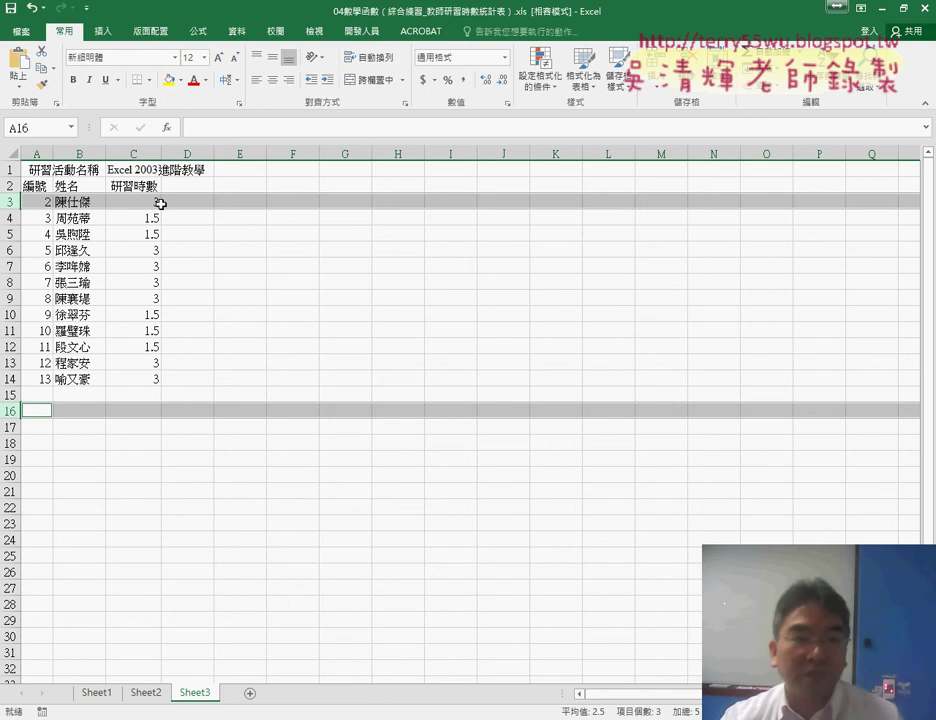
Step: Renumber the 編號 column A3:A14 as 1 through 12
{"action": "left_click_drag", "start_coordinate": [35, 202], "coordinate": [43, 375]}
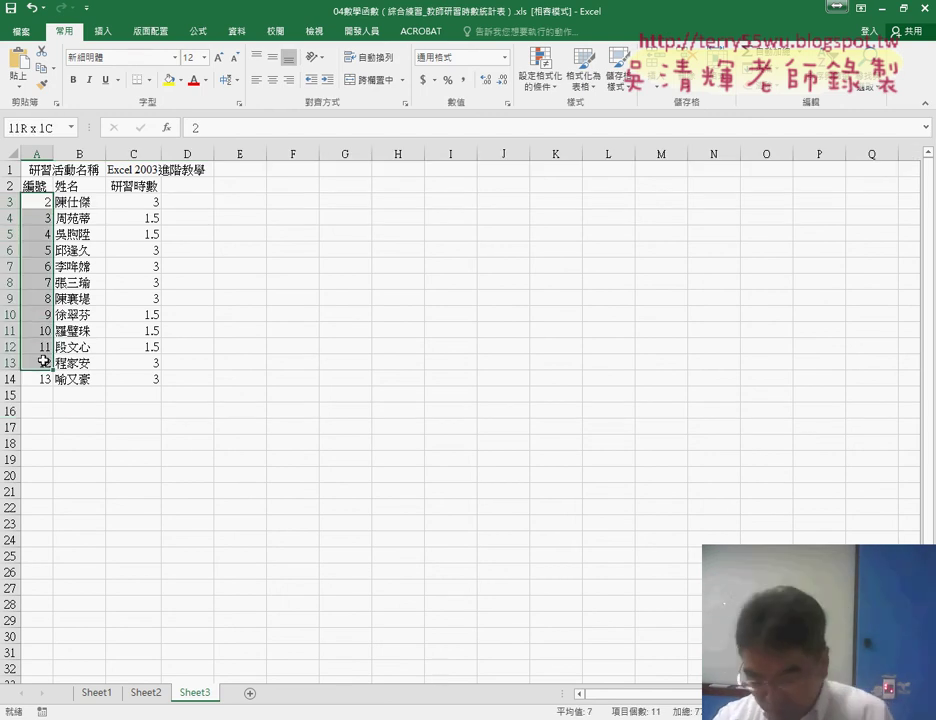
{"action": "key", "text": "Delete"}
{"action": "left_click", "coordinate": [40, 202]}
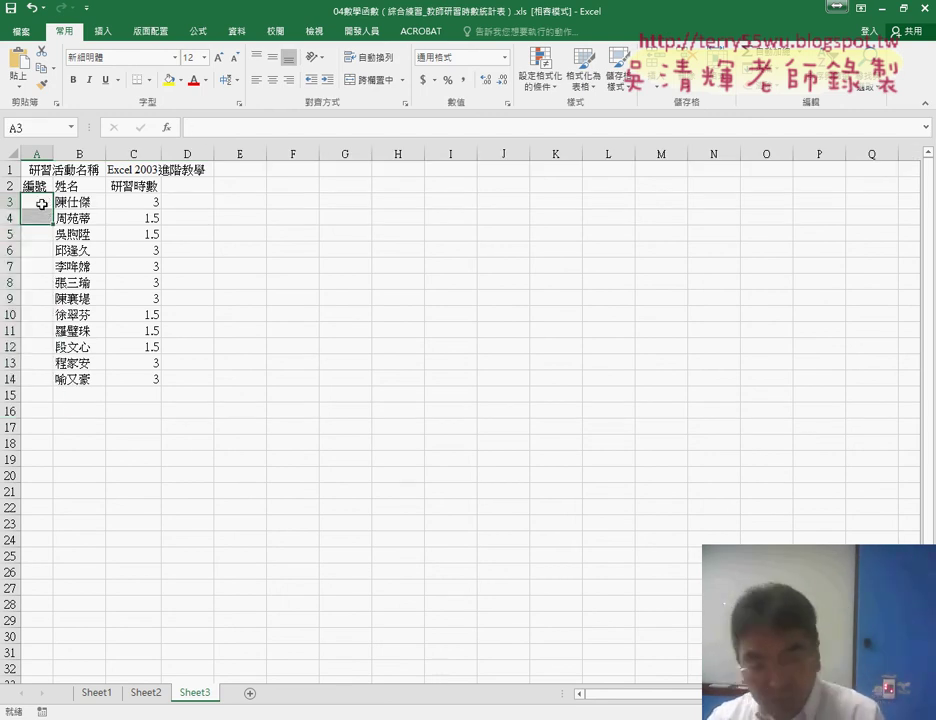
{"action": "type", "text": "1"}
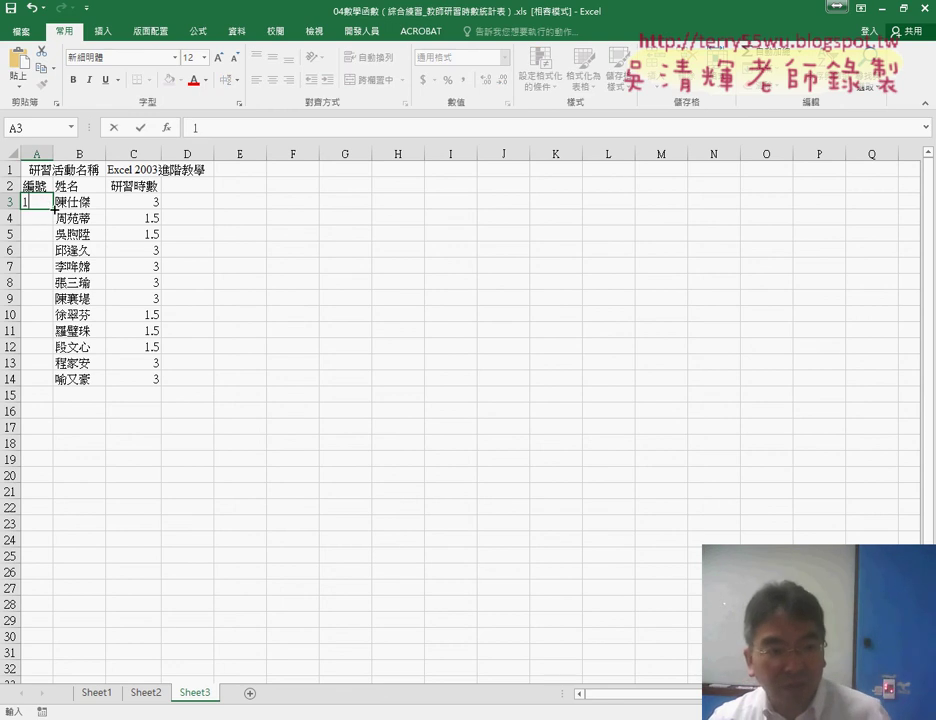
{"action": "left_click_drag", "start_coordinate": [54, 209], "coordinate": [50, 380]}
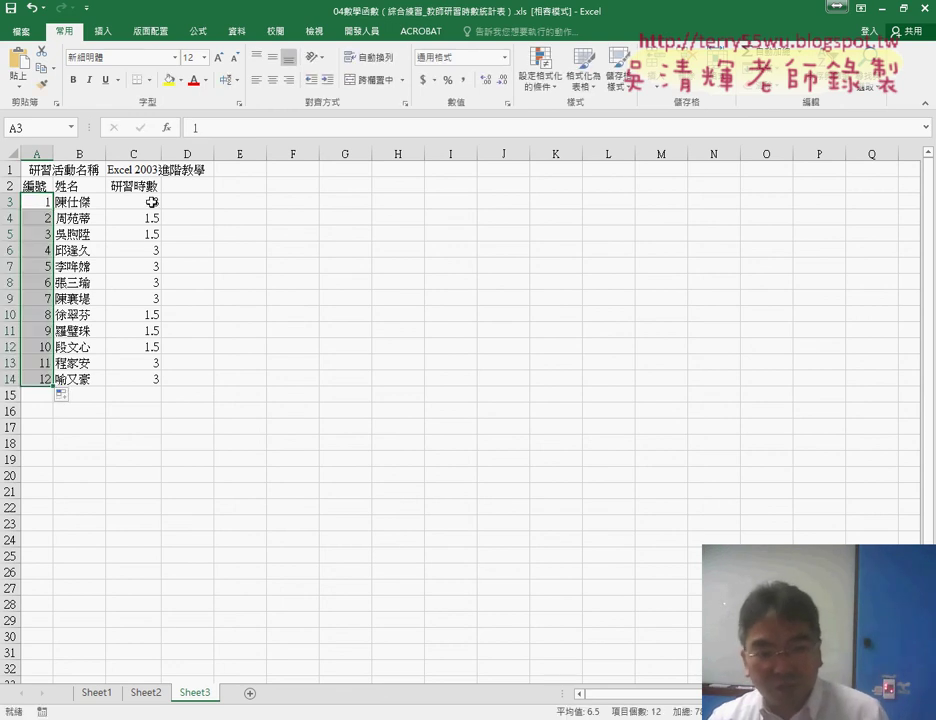
Step: Set every teacher's training hours in C3:C14 to 2
{"action": "left_click_drag", "start_coordinate": [152, 202], "coordinate": [148, 380]}
{"action": "key", "text": "Delete"}
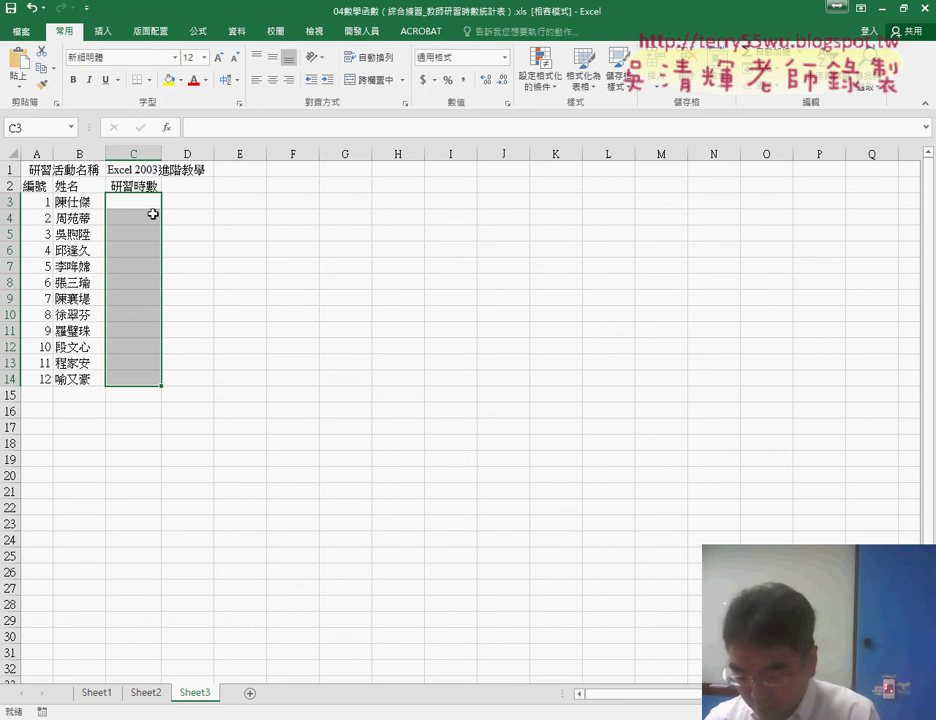
{"action": "left_click", "coordinate": [150, 202]}
{"action": "type", "text": "2"}
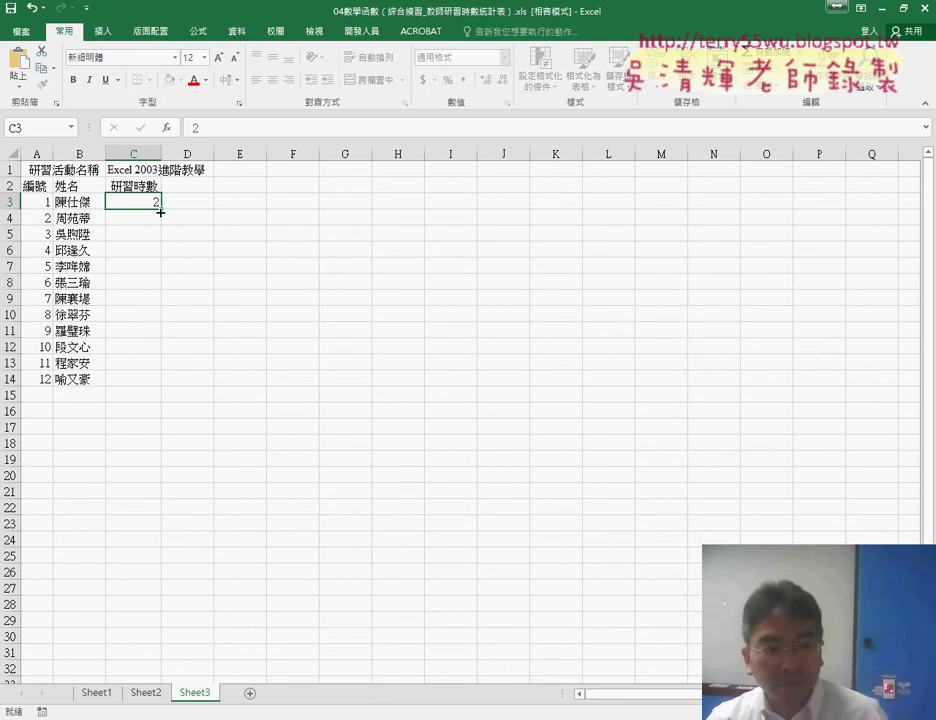
{"action": "left_click_drag", "start_coordinate": [160, 212], "coordinate": [162, 382]}
{"action": "left_click", "coordinate": [300, 393]}
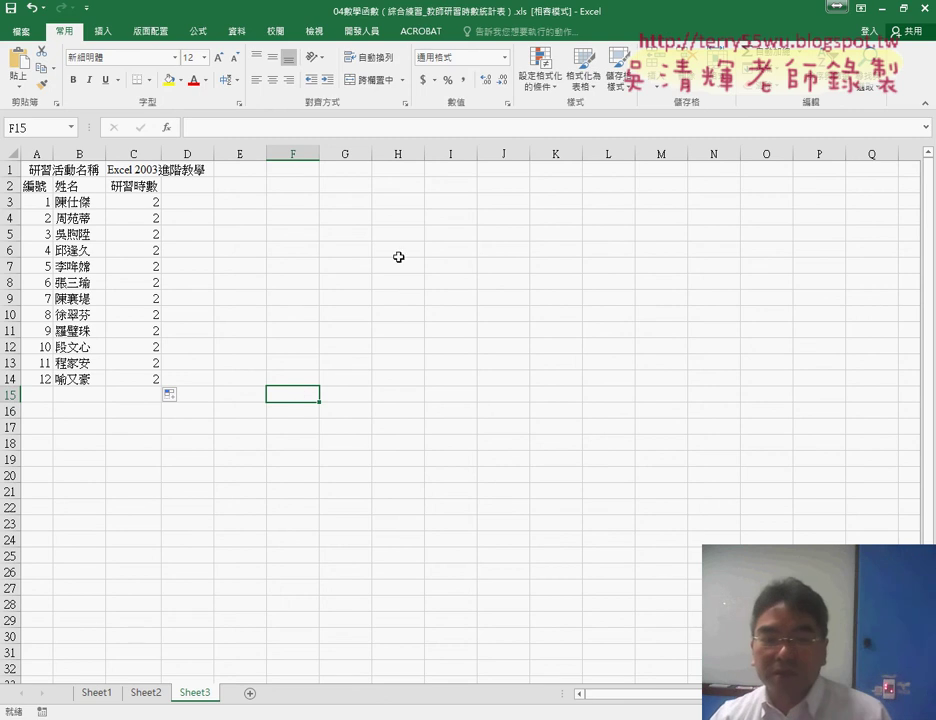
Step: Check the first teacher's hours on Sheet2 and Sheet3, then enter a total of 0 in Sheet1 C2
{"action": "left_click", "coordinate": [100, 694]}
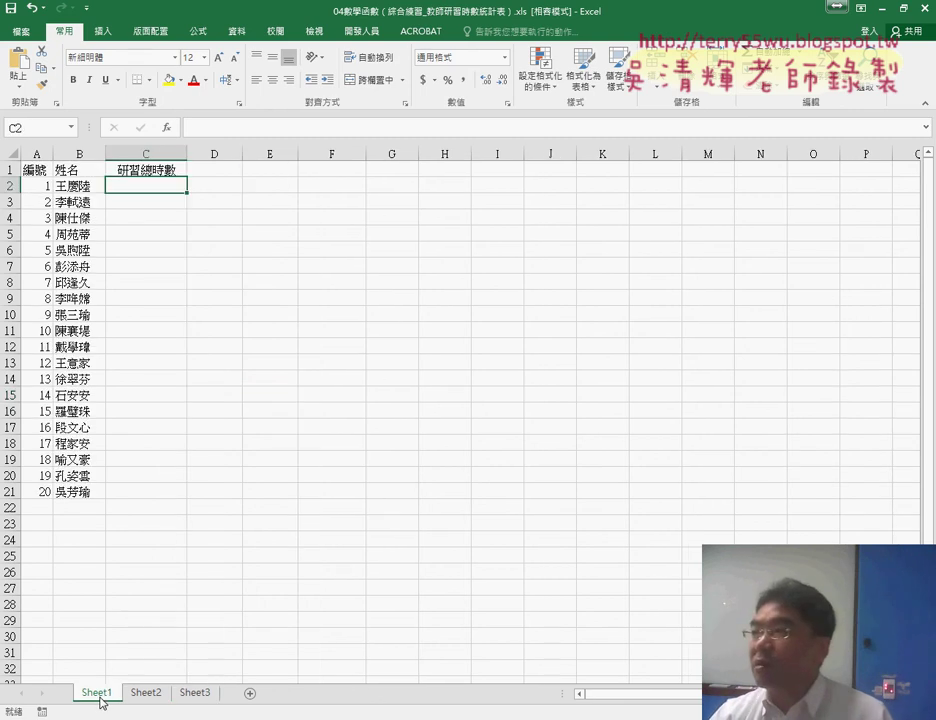
{"action": "left_click", "coordinate": [150, 698]}
{"action": "left_click", "coordinate": [193, 693]}
{"action": "left_click", "coordinate": [100, 694]}
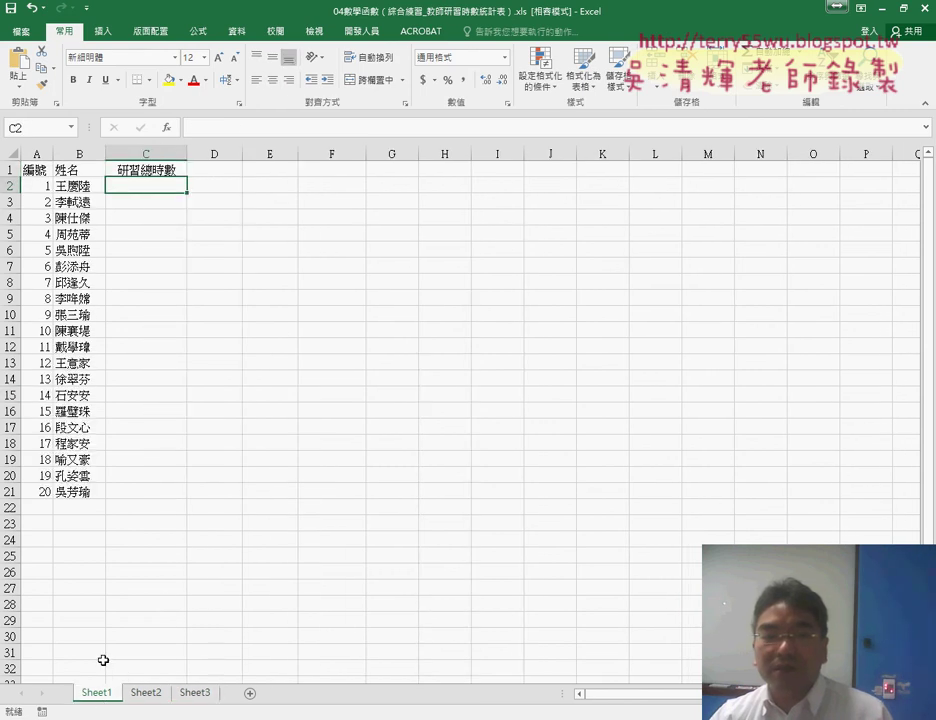
{"action": "left_click", "coordinate": [82, 186]}
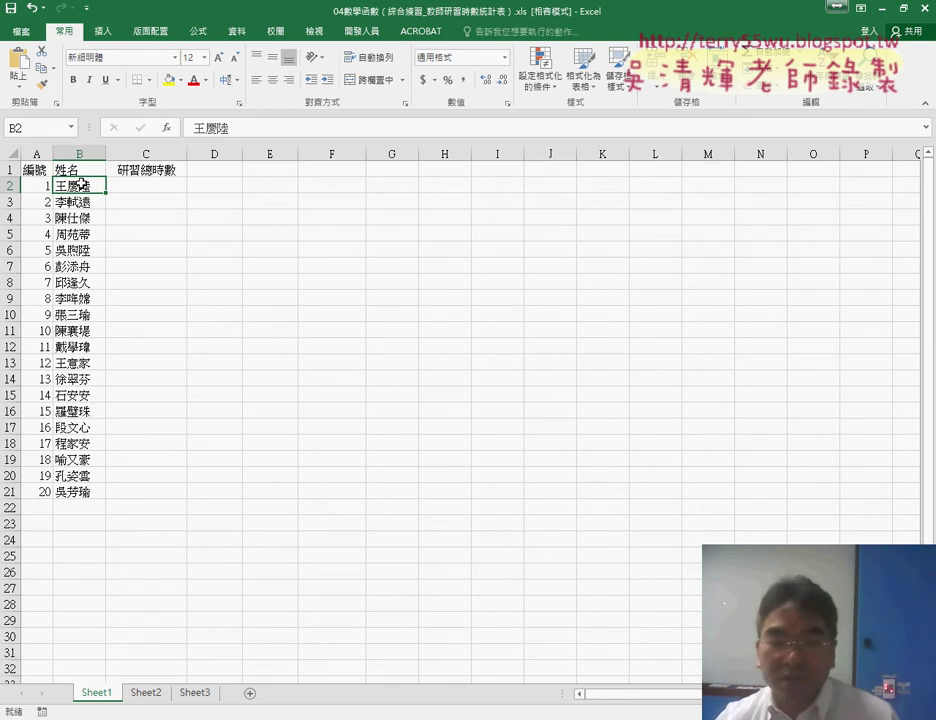
{"action": "left_click", "coordinate": [148, 693]}
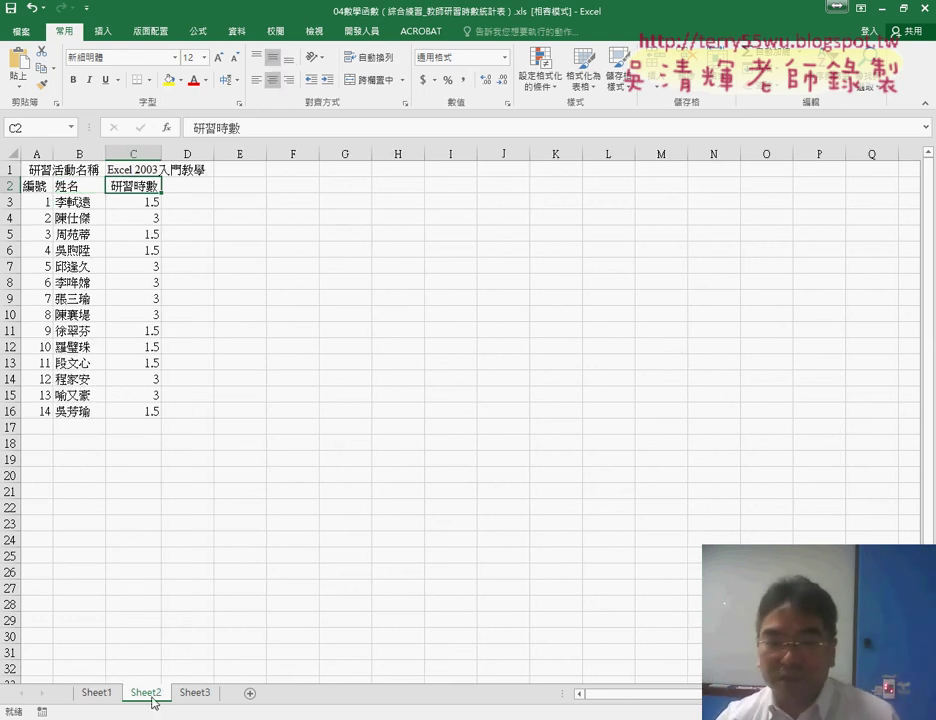
{"action": "left_click", "coordinate": [193, 699]}
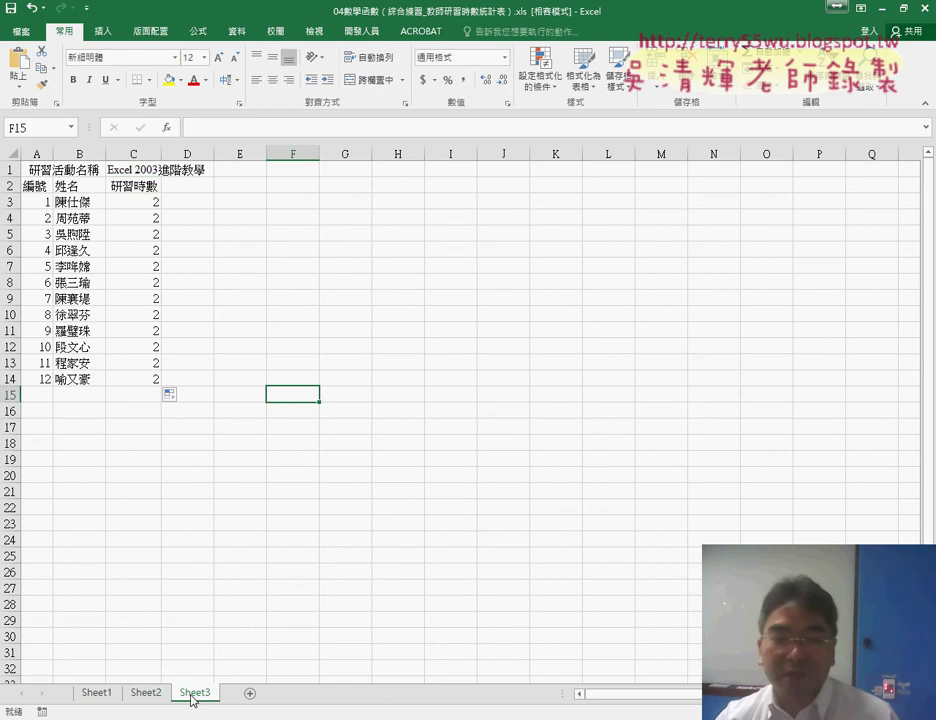
{"action": "left_click", "coordinate": [96, 694]}
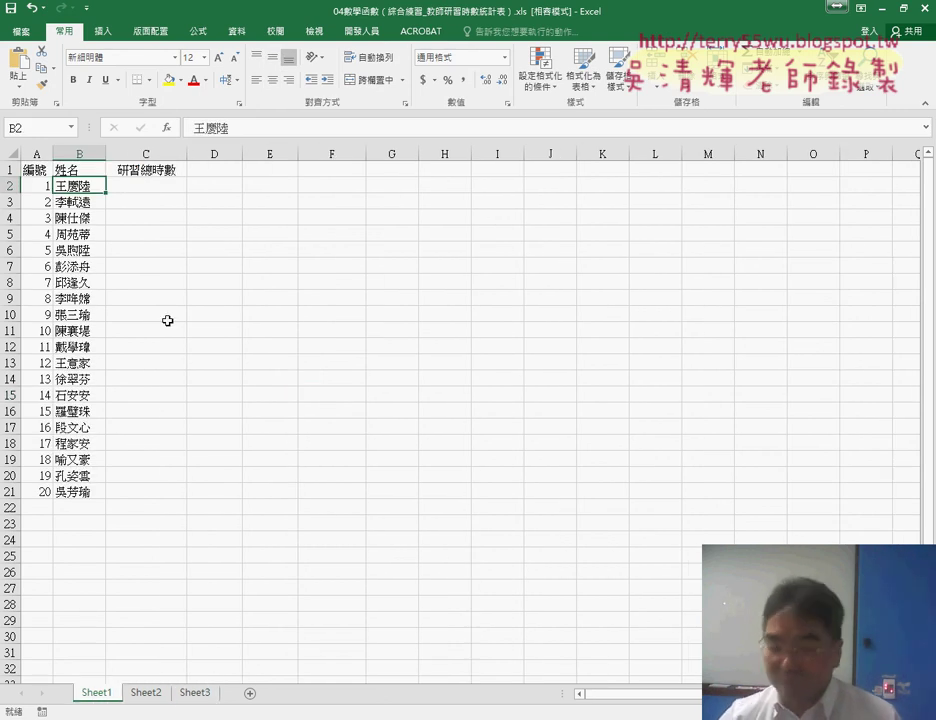
{"action": "left_click", "coordinate": [159, 187]}
{"action": "type", "text": "0"}
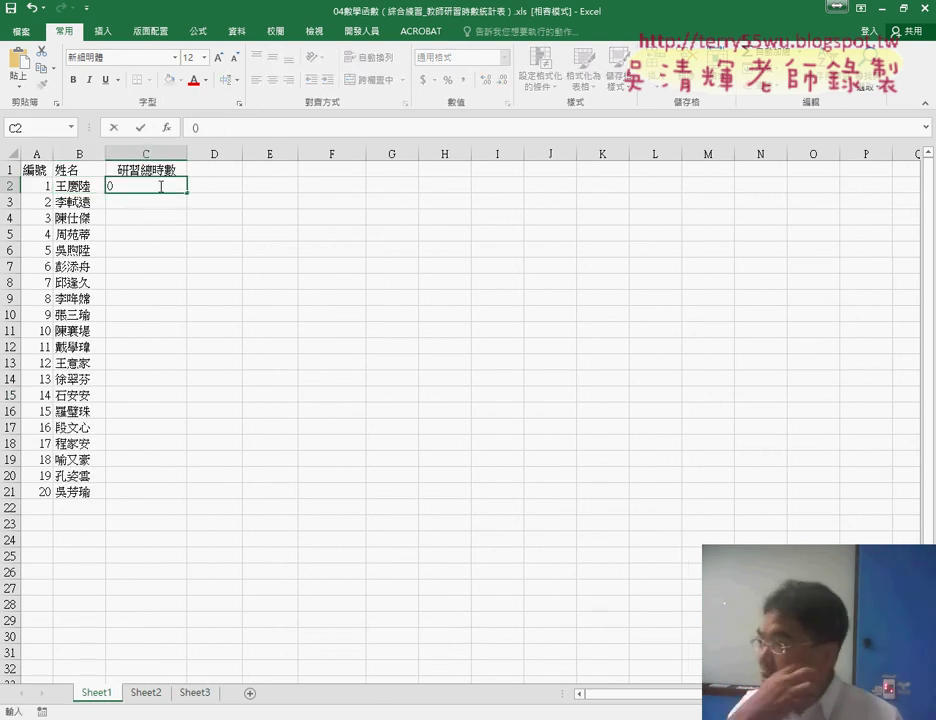
{"action": "key", "text": "Return"}
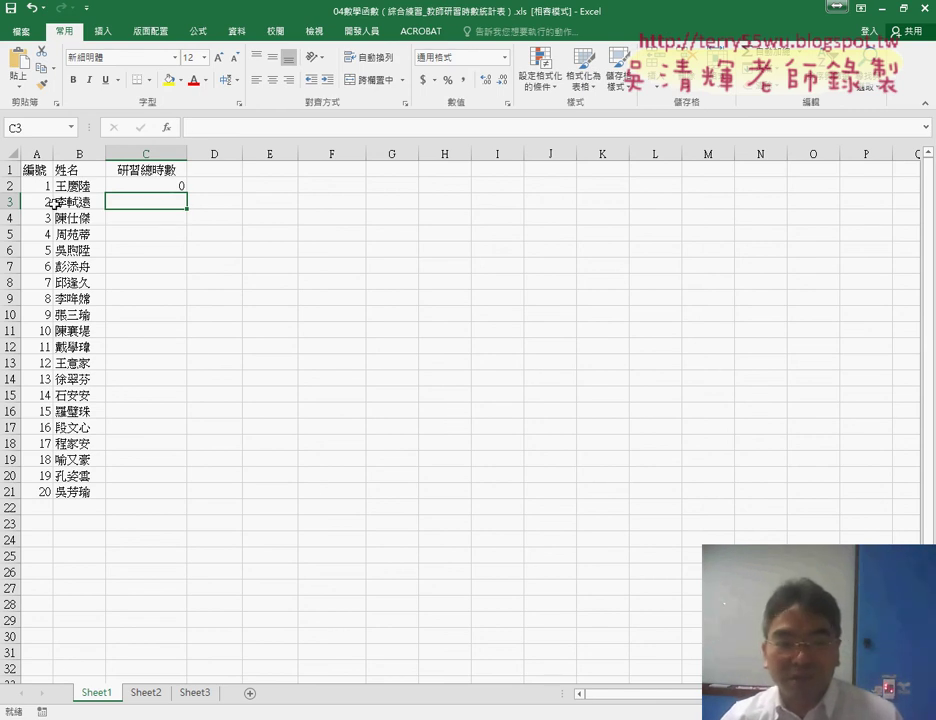
Step: Check the second teacher's hours on Sheet2 and Sheet3, then enter a total of 1.5 in C3
{"action": "left_click", "coordinate": [77, 200]}
{"action": "left_click", "coordinate": [146, 693]}
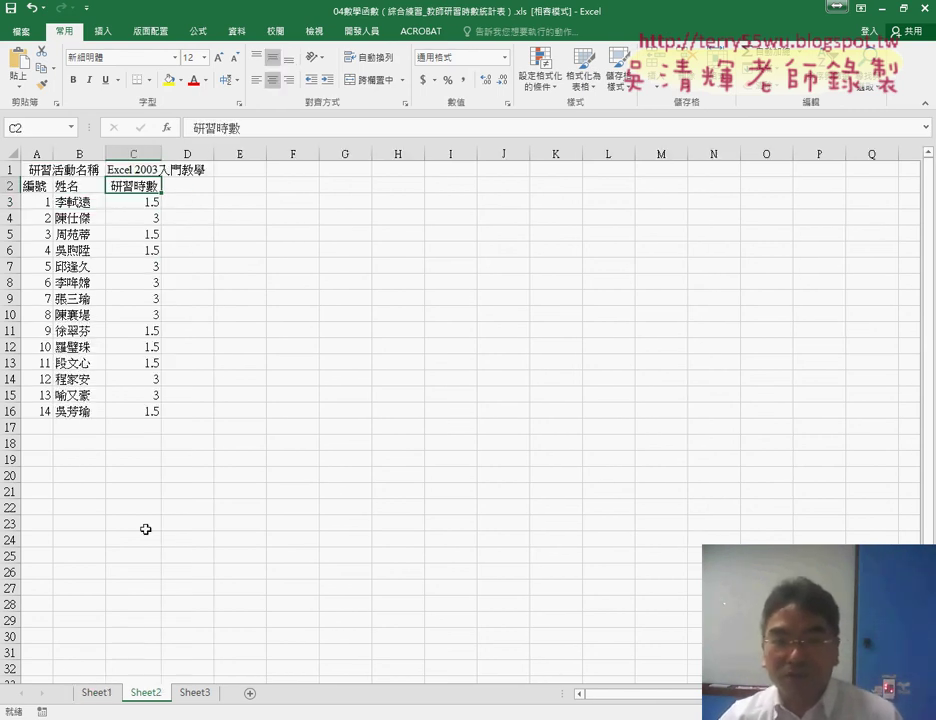
{"action": "left_click", "coordinate": [155, 203]}
{"action": "left_click", "coordinate": [197, 694]}
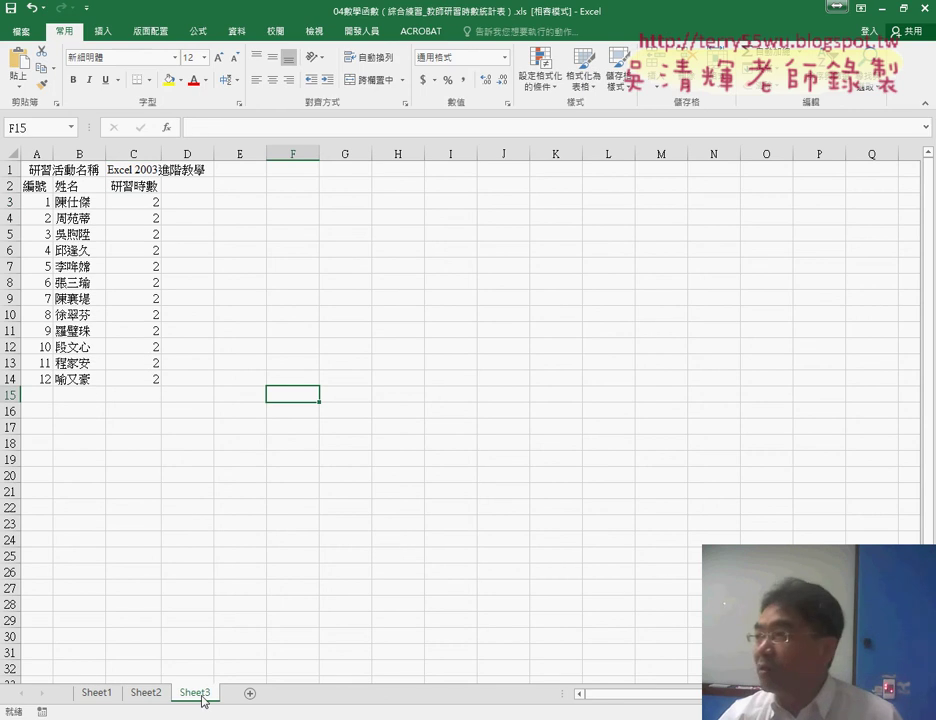
{"action": "left_click", "coordinate": [97, 693]}
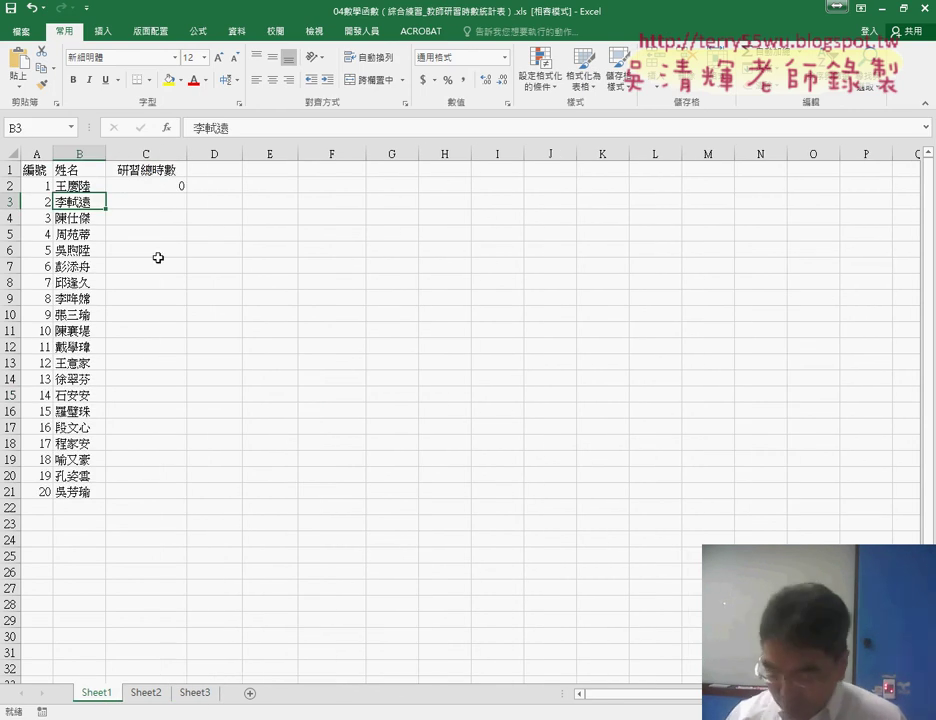
{"action": "left_click", "coordinate": [150, 203]}
{"action": "type", "text": "1.5"}
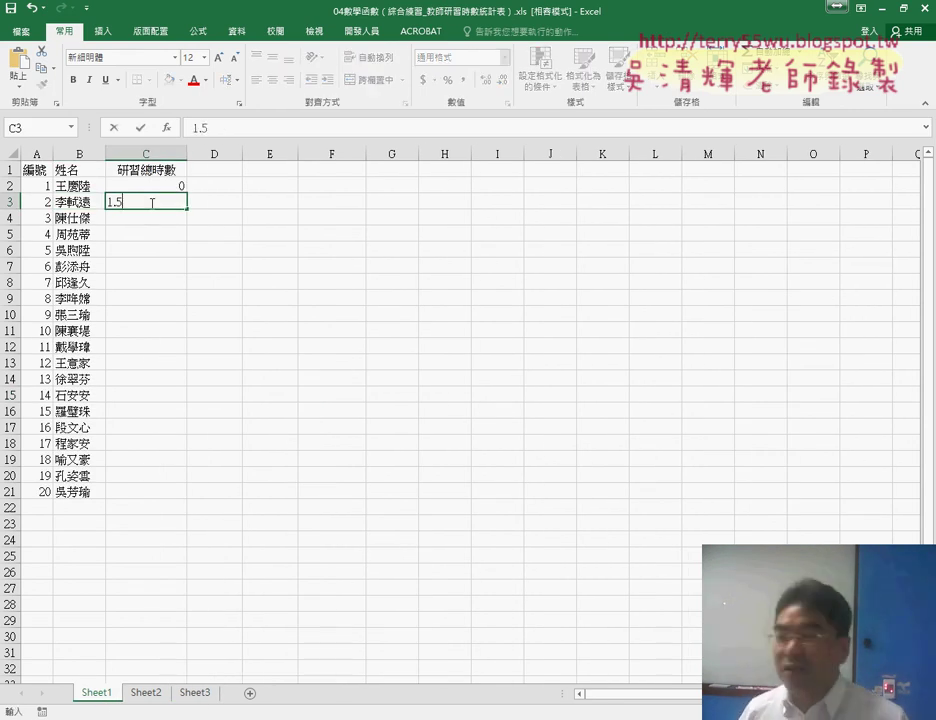
{"action": "key", "text": "Return"}
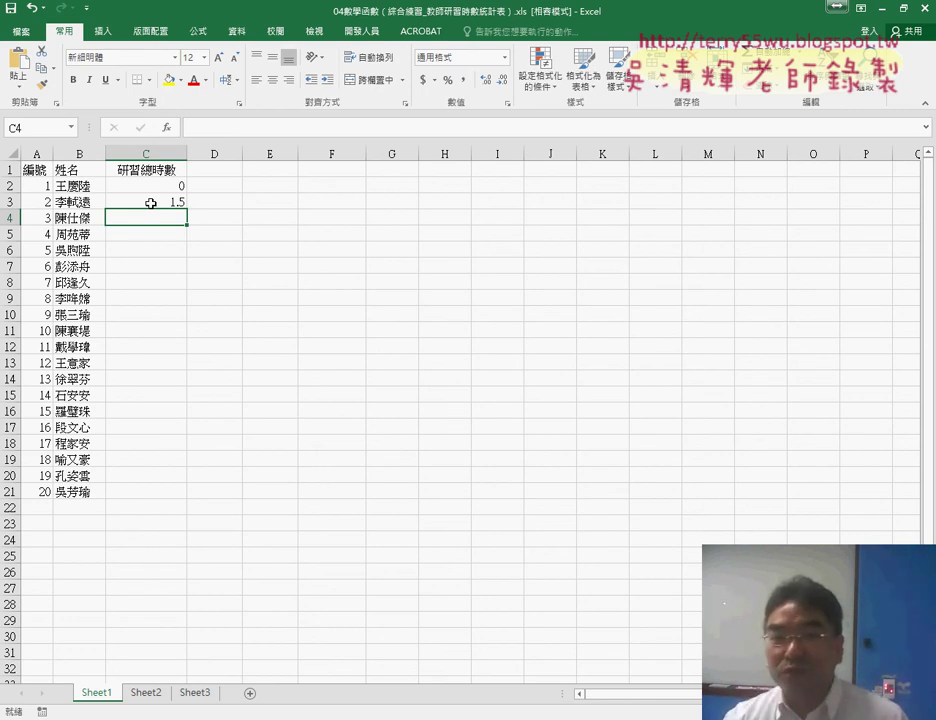
{"action": "left_click", "coordinate": [174, 202]}
{"action": "left_click", "coordinate": [174, 188]}
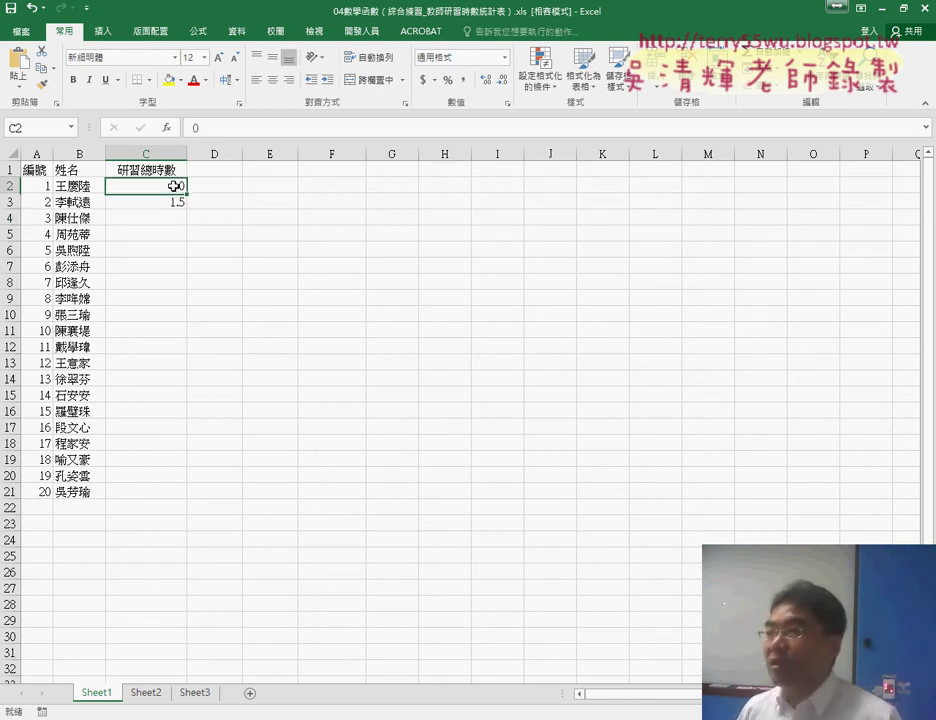